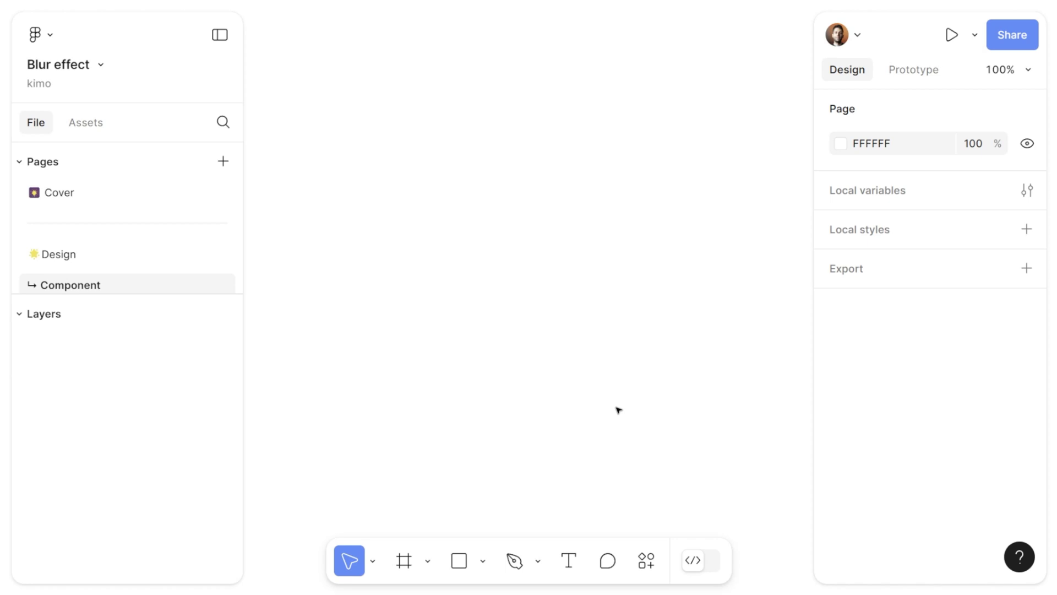
Open the Actions quick-search panel over the empty Component page
{"action": "left_click", "coordinate": [634, 549]}
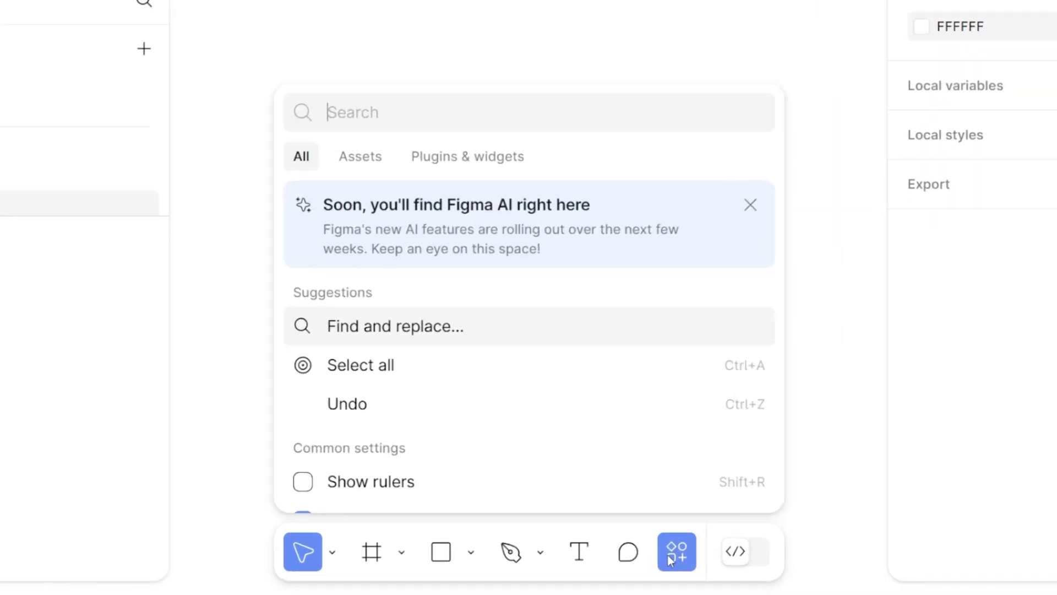
Filter Actions to plugins and widgets, search 'all', and launch the AllStock plugin
{"action": "left_click", "coordinate": [440, 114]}
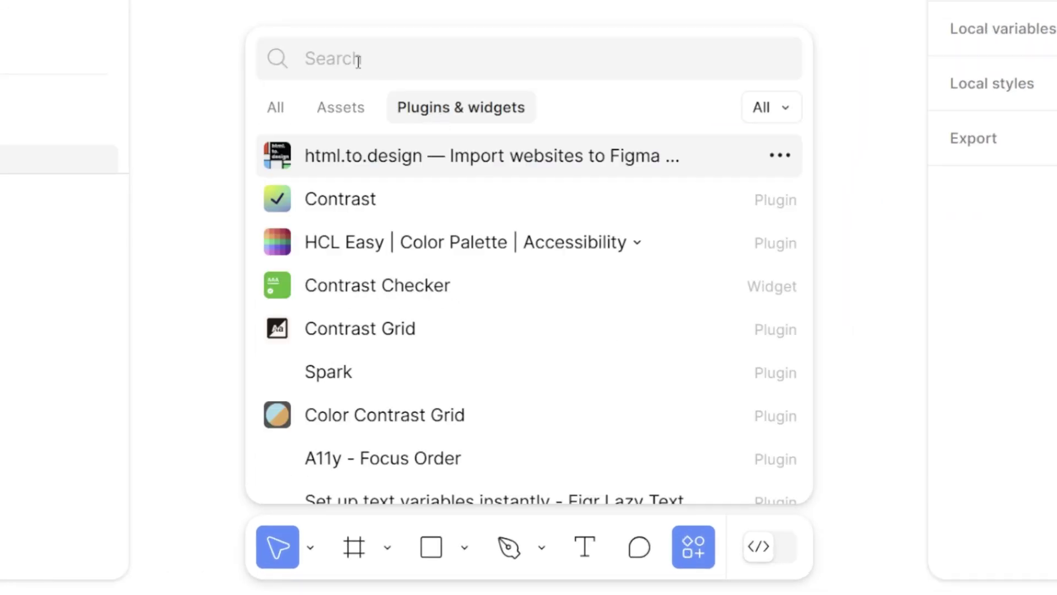
{"action": "type", "text": "all"}
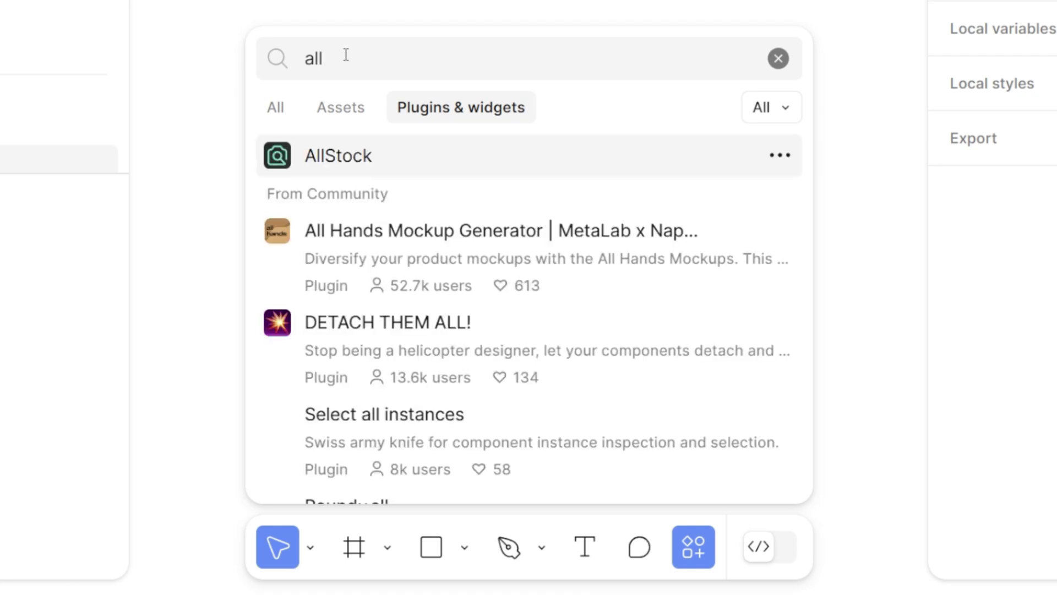
{"action": "left_click", "coordinate": [344, 164]}
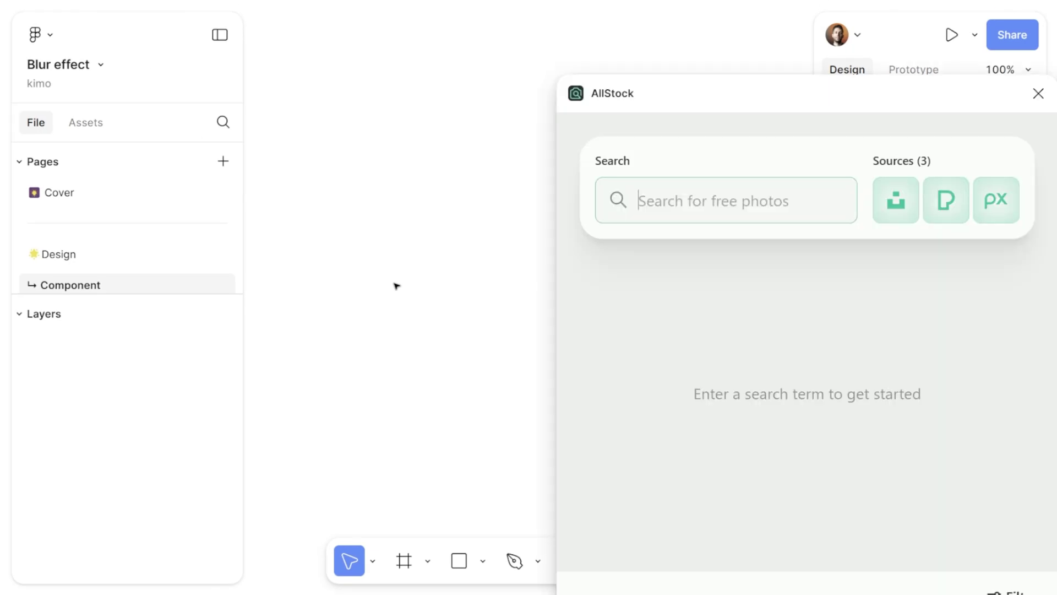
{"action": "left_click_drag", "start_coordinate": [684, 95], "coordinate": [422, 35]}
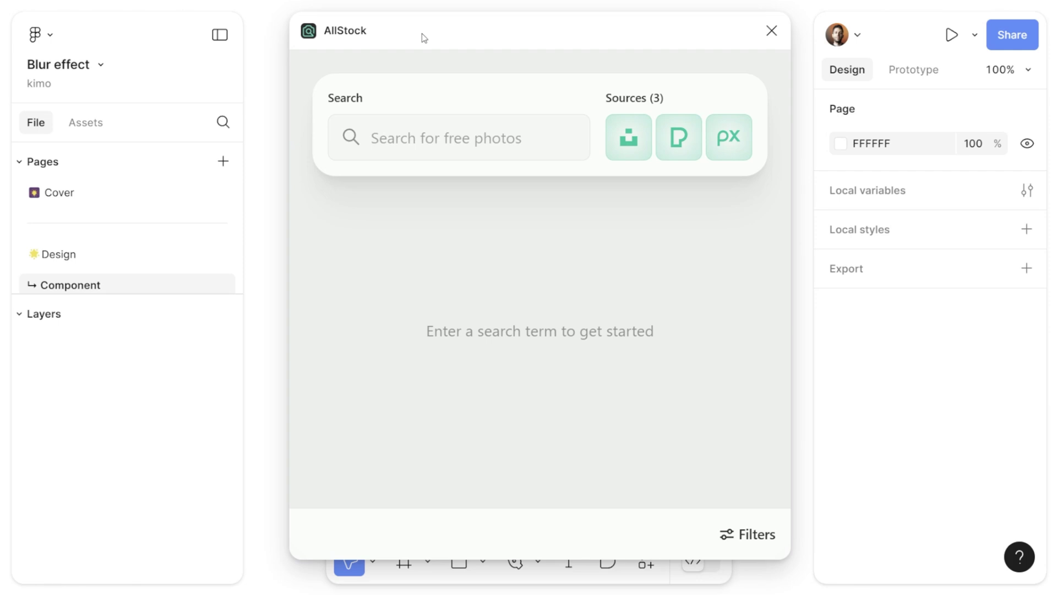
Search AllStock for 'Image', place the sunset lake photo, and fit it in view
{"action": "left_click", "coordinate": [411, 133]}
{"action": "type", "text": "Image"}
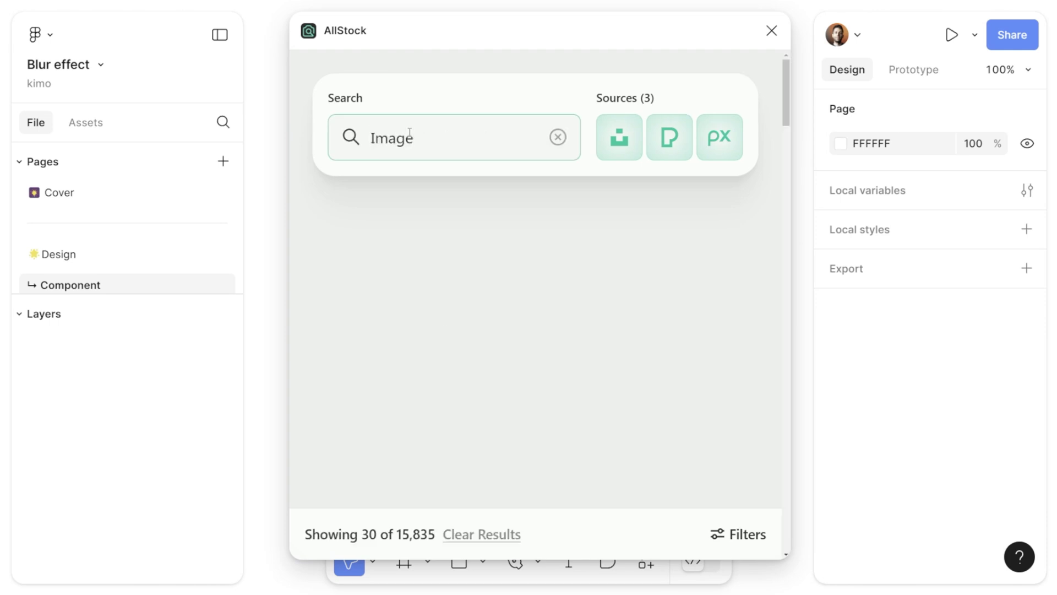
{"action": "scroll", "coordinate": [635, 369], "scroll_direction": "down", "scroll_amount": 3}
{"action": "scroll", "coordinate": [636, 369], "scroll_direction": "down", "scroll_amount": 15}
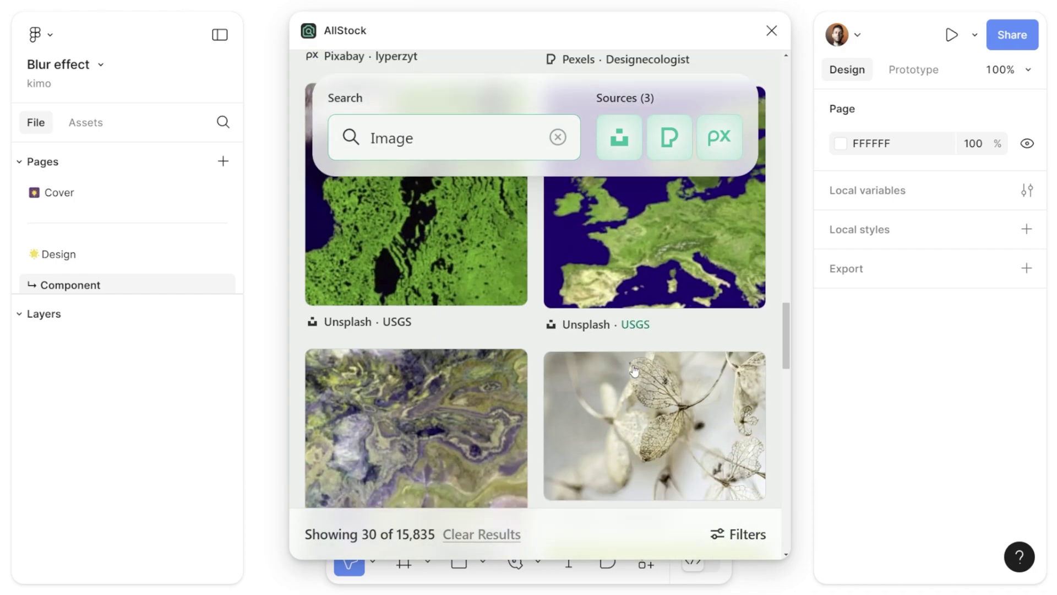
{"action": "scroll", "coordinate": [633, 370], "scroll_direction": "down", "scroll_amount": 10}
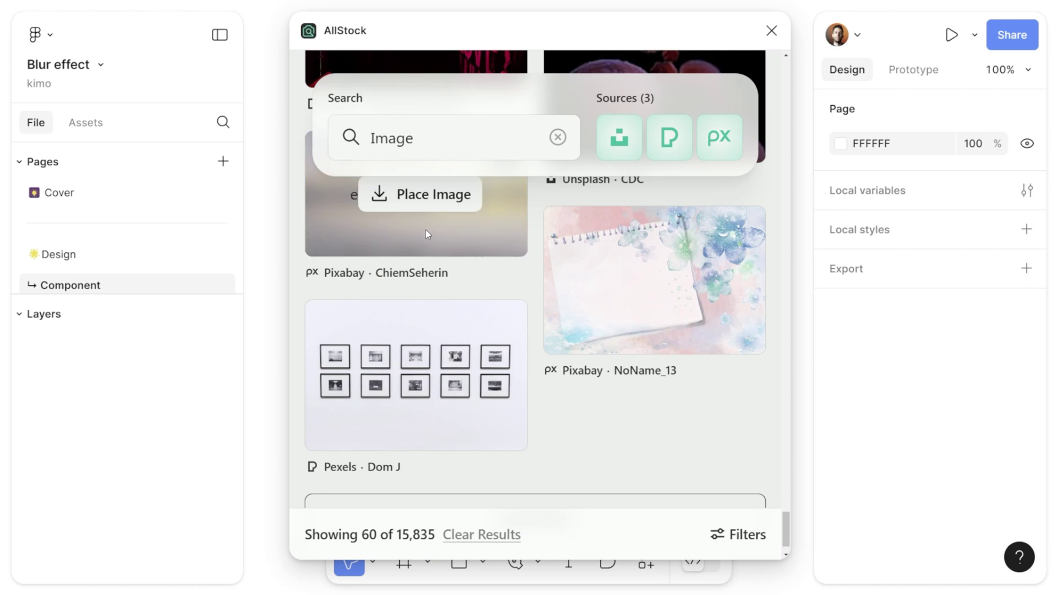
{"action": "scroll", "coordinate": [425, 231], "scroll_direction": "up", "scroll_amount": 1}
{"action": "left_click", "coordinate": [427, 245]}
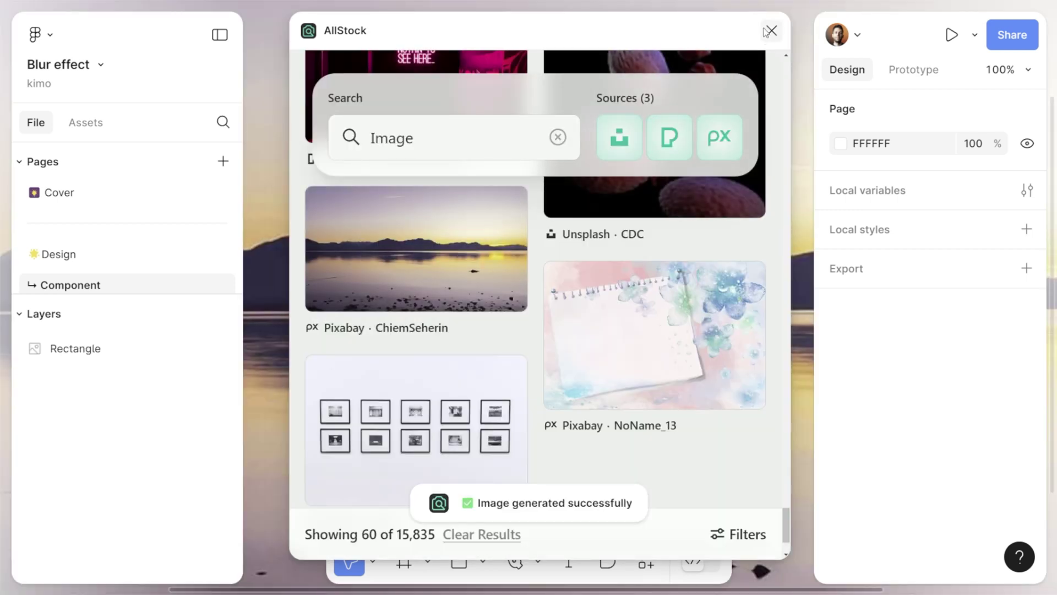
{"action": "left_click", "coordinate": [769, 31]}
{"action": "key", "text": "shift+1"}
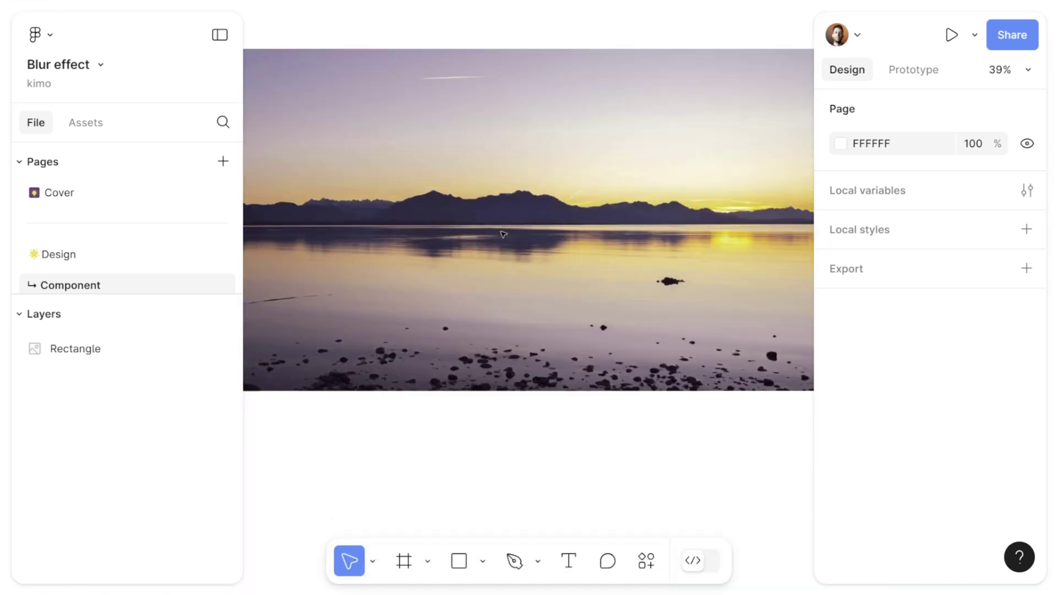
Move the lake photo down and to the right
{"action": "left_click", "coordinate": [529, 193]}
{"action": "left_click_drag", "start_coordinate": [528, 193], "coordinate": [543, 242]}
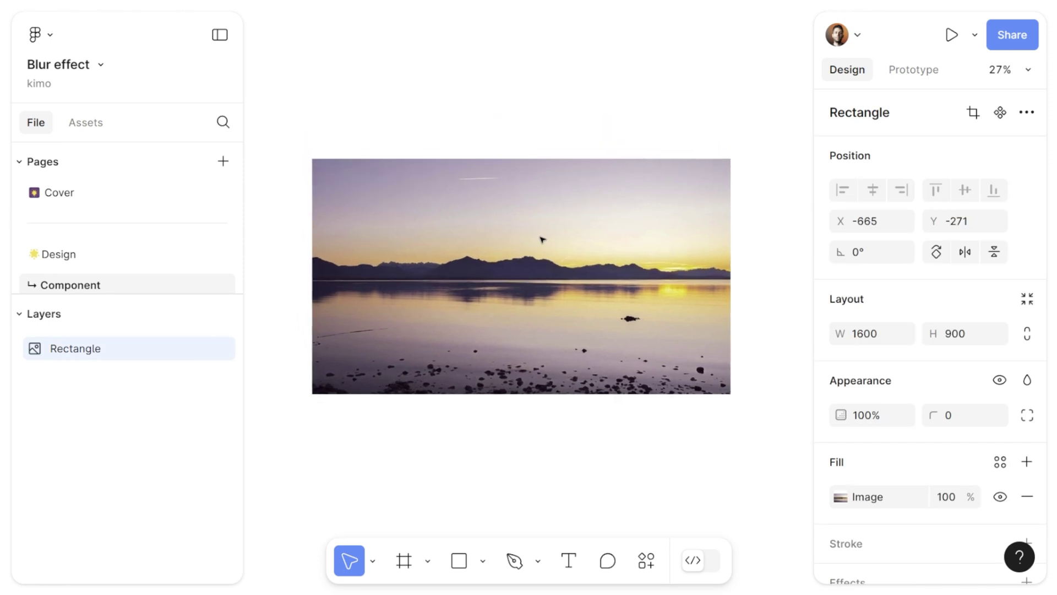
{"action": "left_click", "coordinate": [540, 453]}
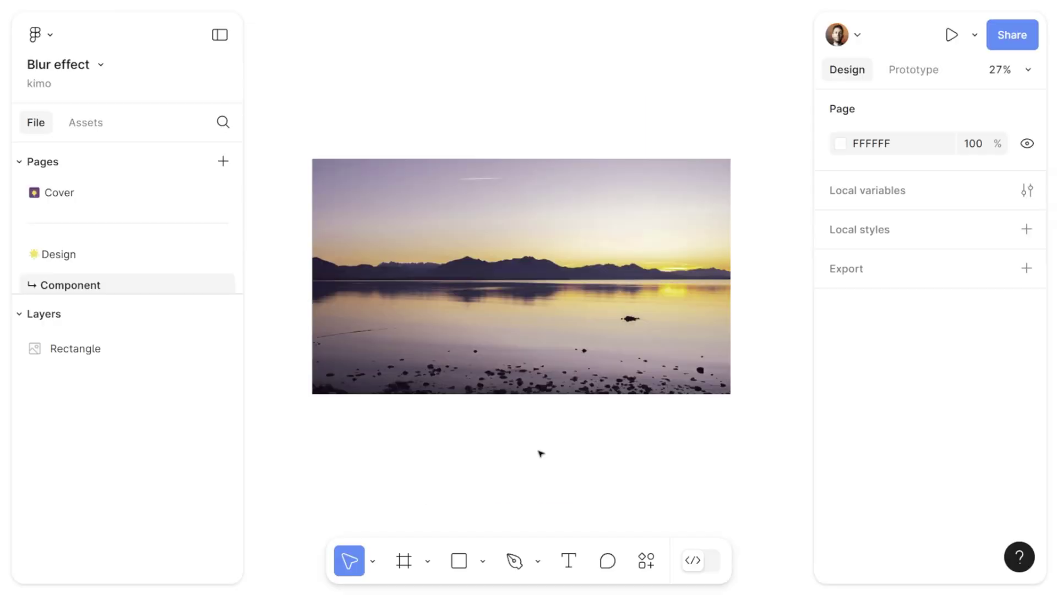
Draw a small frame on the photo's lower middle and set its width to 32
{"action": "key", "text": "f"}
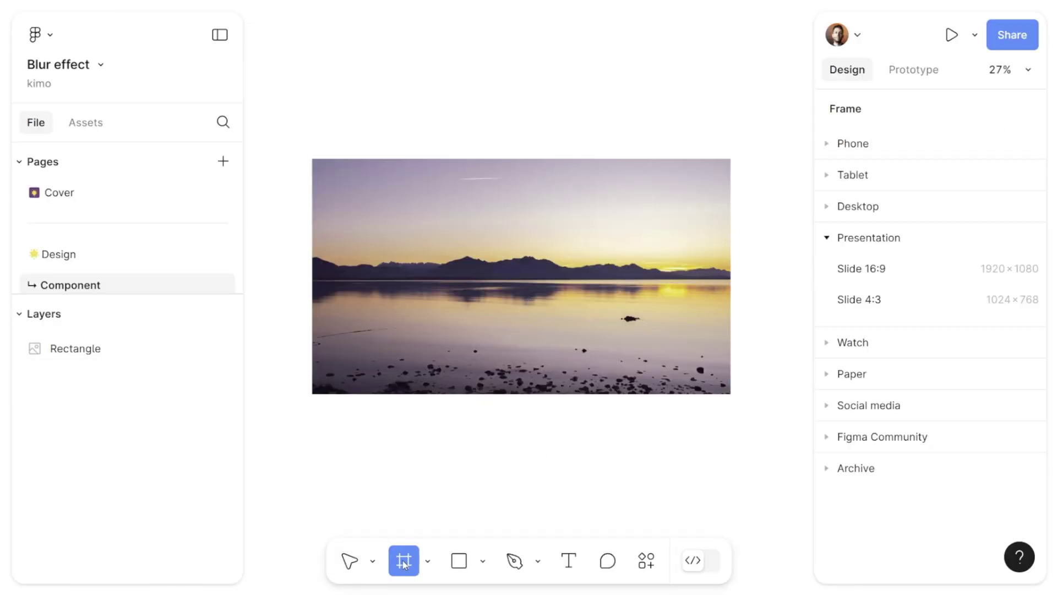
{"action": "left_click", "coordinate": [464, 361]}
{"action": "left_click_drag", "start_coordinate": [464, 361], "coordinate": [475, 372]}
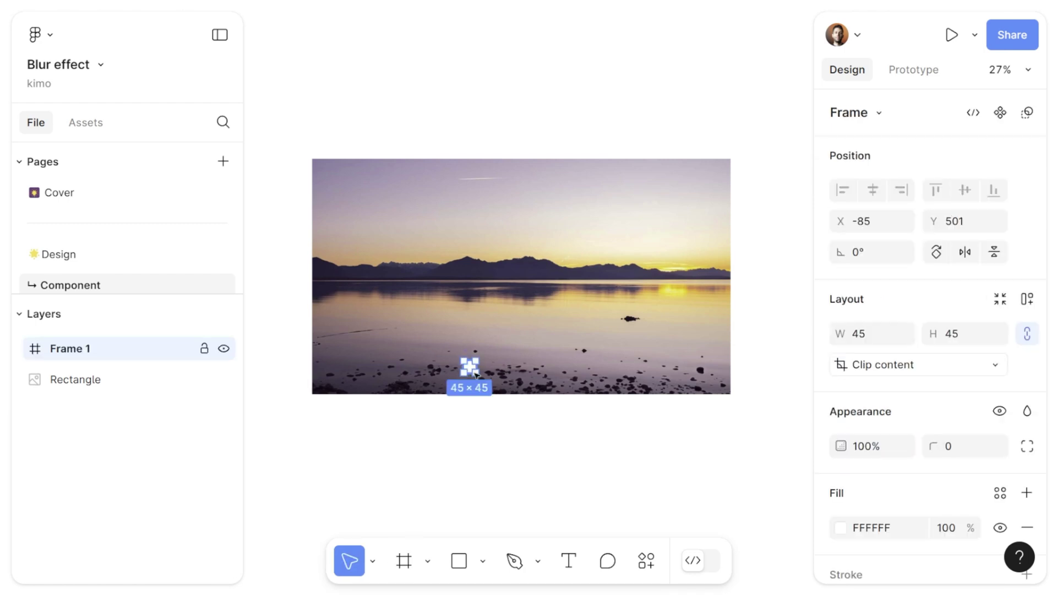
{"action": "left_click", "coordinate": [870, 335]}
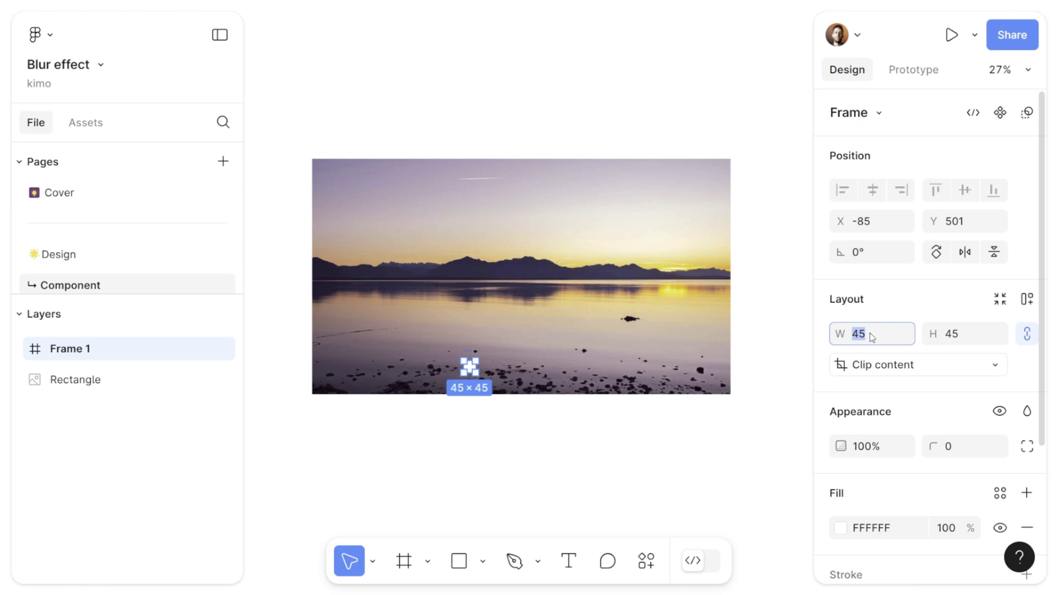
{"action": "type", "text": "32"}
{"action": "key", "text": "Return"}
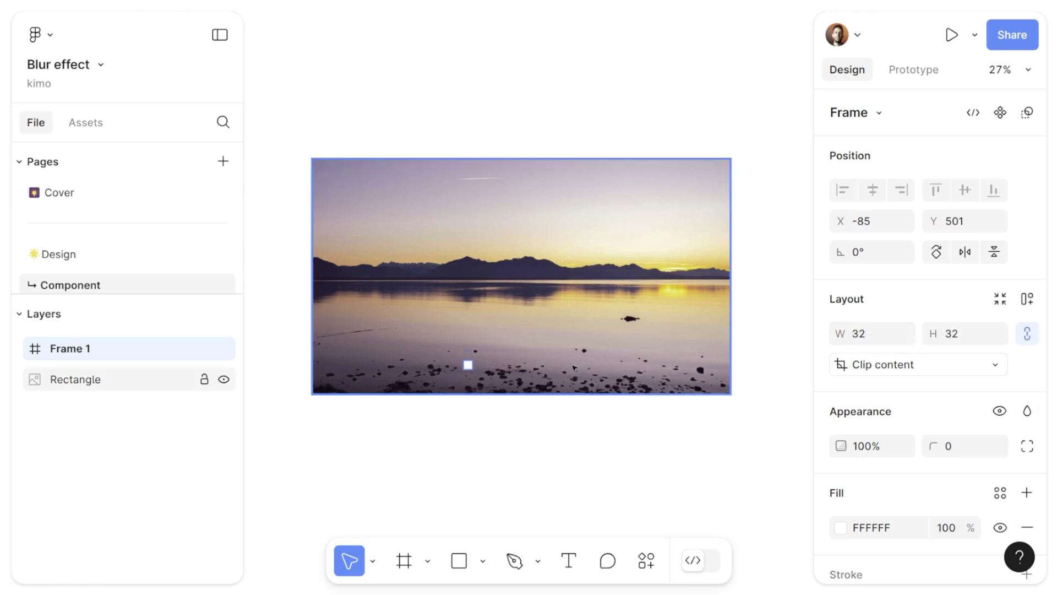
{"action": "scroll", "coordinate": [468, 366], "scroll_direction": "up", "scroll_amount": 5}
{"action": "scroll", "coordinate": [468, 368], "scroll_direction": "up", "scroll_amount": 3}
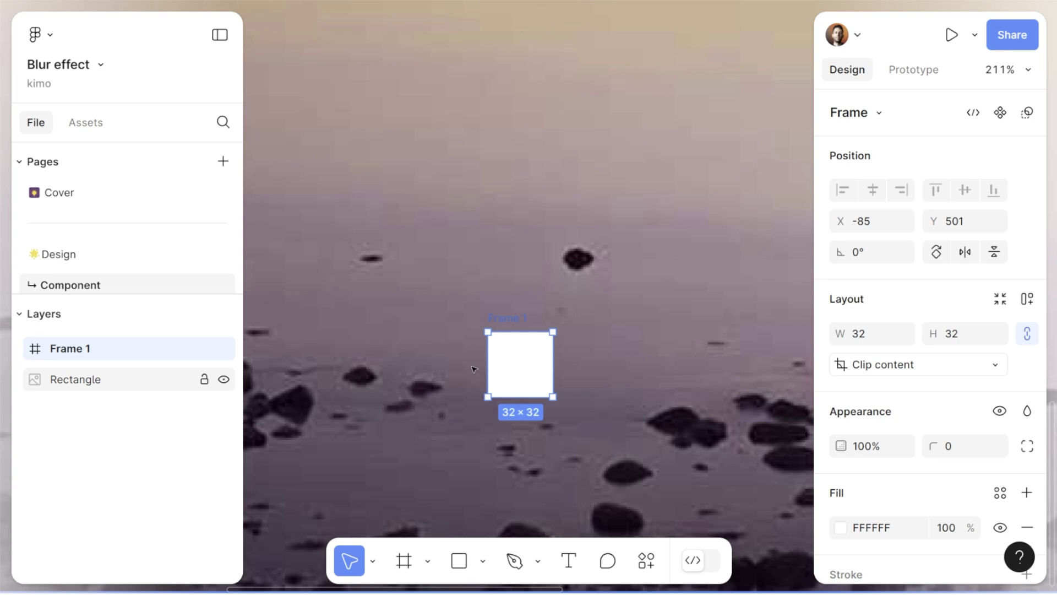
Set Frame 1's white fill opacity to 2% and add a Drop shadow effect
{"action": "left_click", "coordinate": [943, 529]}
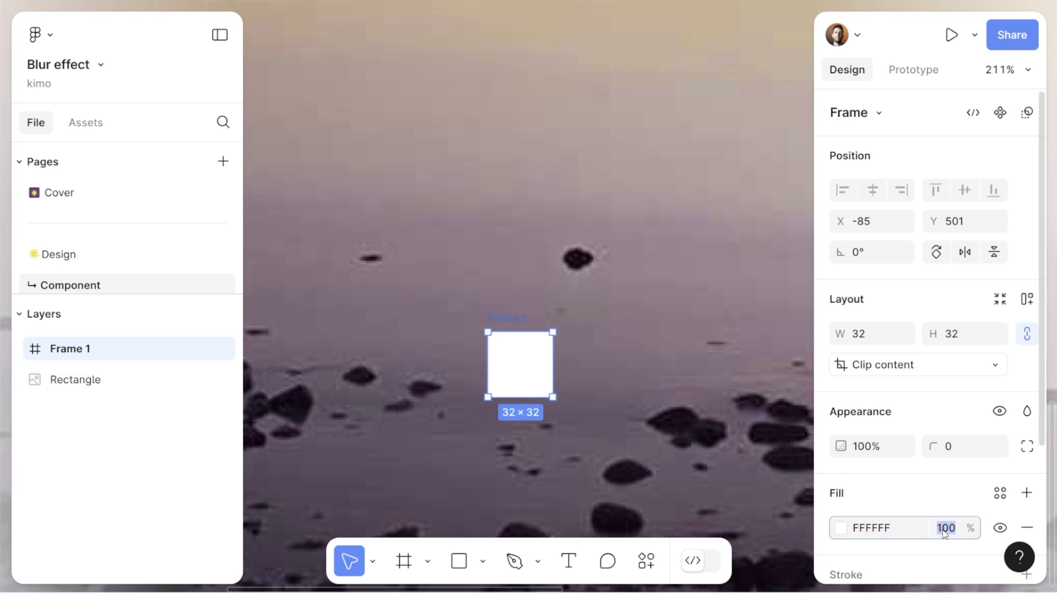
{"action": "type", "text": "2"}
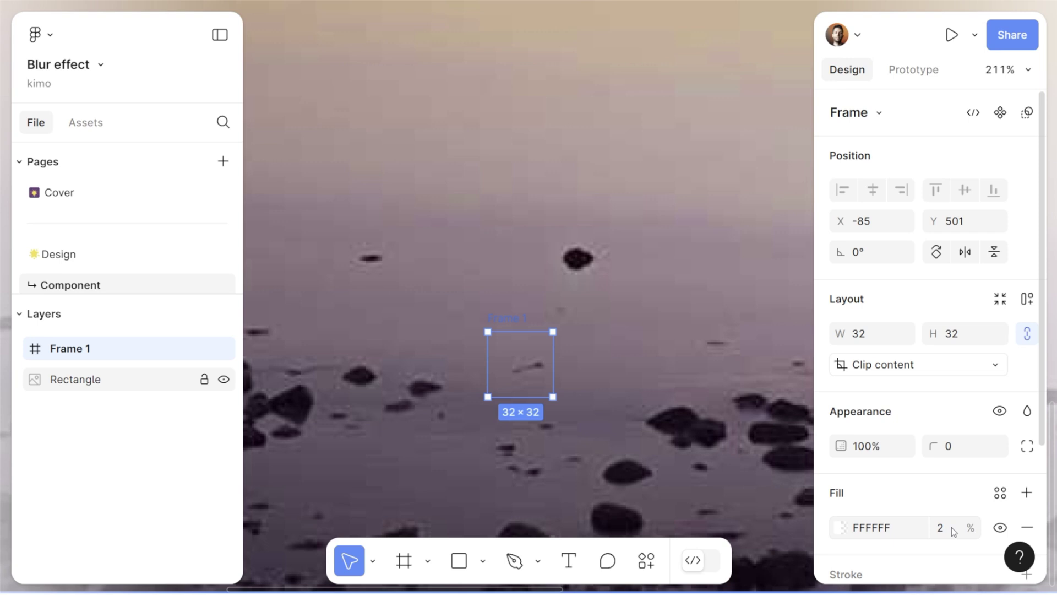
{"action": "scroll", "coordinate": [952, 529], "scroll_direction": "down", "scroll_amount": 4}
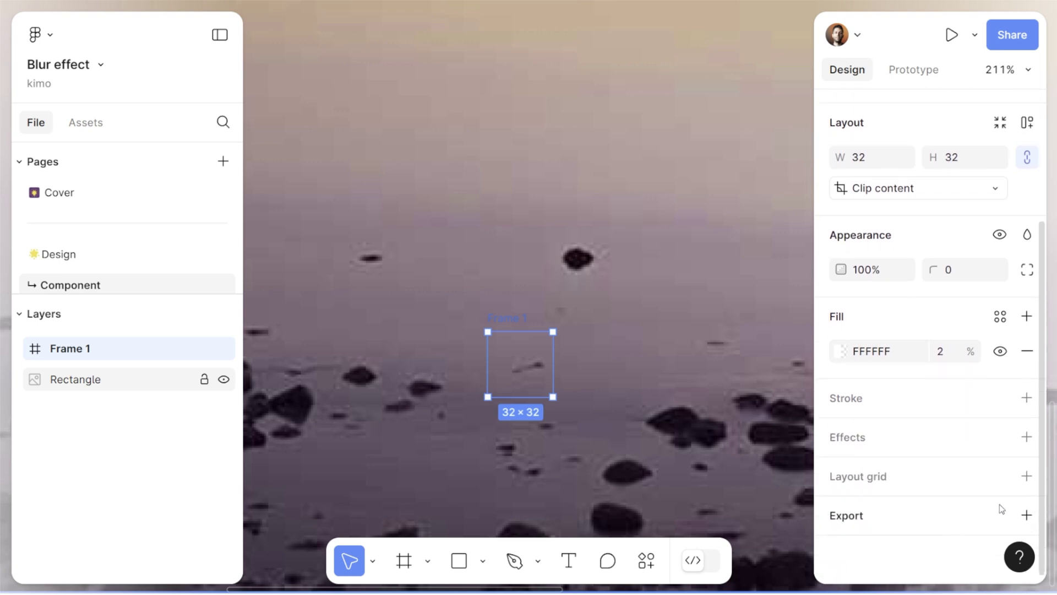
{"action": "left_click", "coordinate": [1026, 437]}
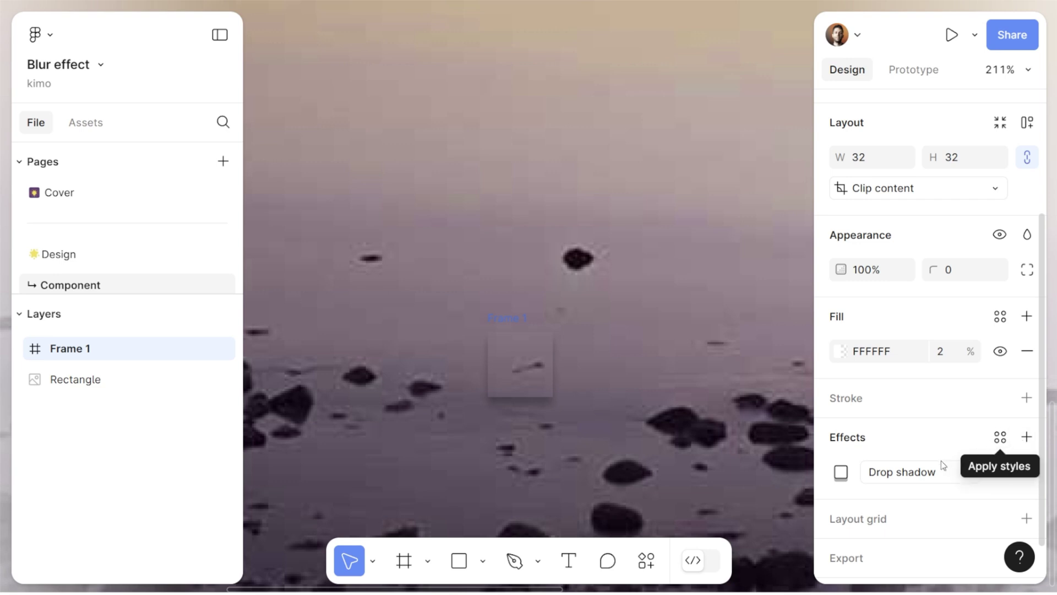
Change Frame 1's effect to Background blur and raise the blur to 10.9
{"action": "left_click", "coordinate": [910, 471]}
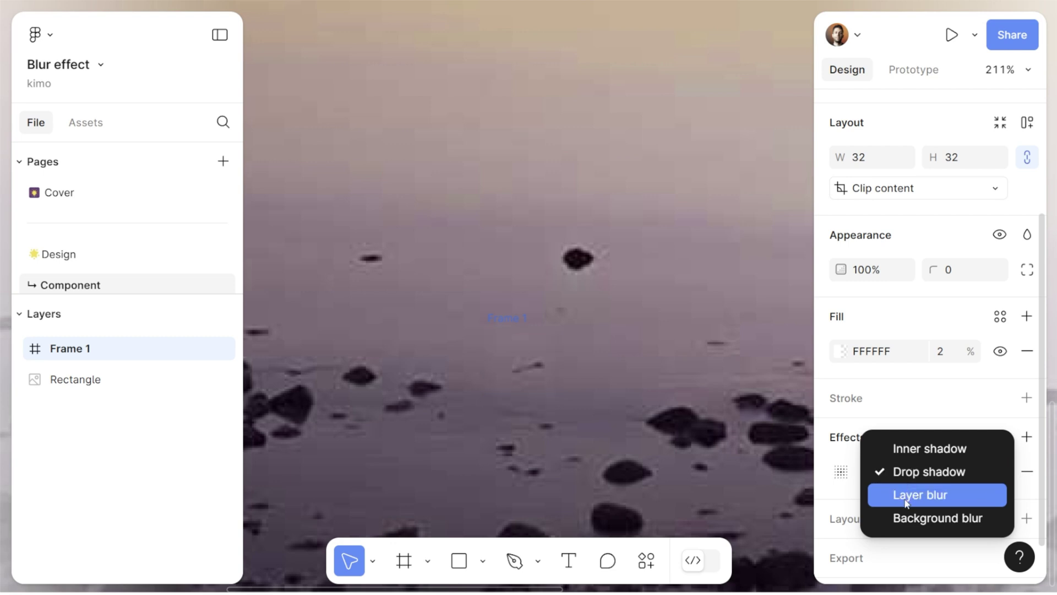
{"action": "left_click", "coordinate": [906, 519]}
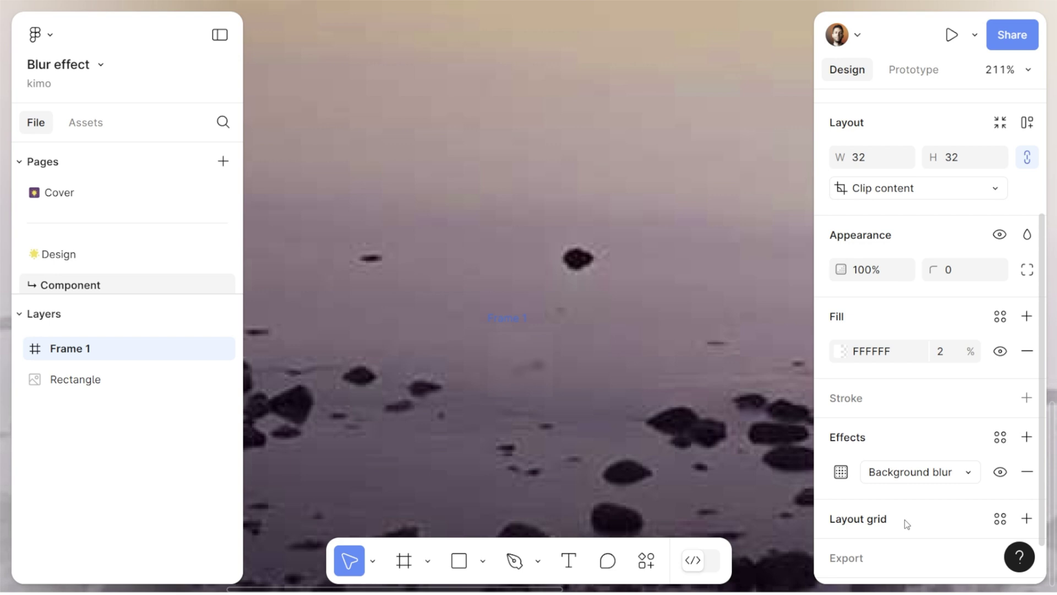
{"action": "left_click", "coordinate": [840, 472]}
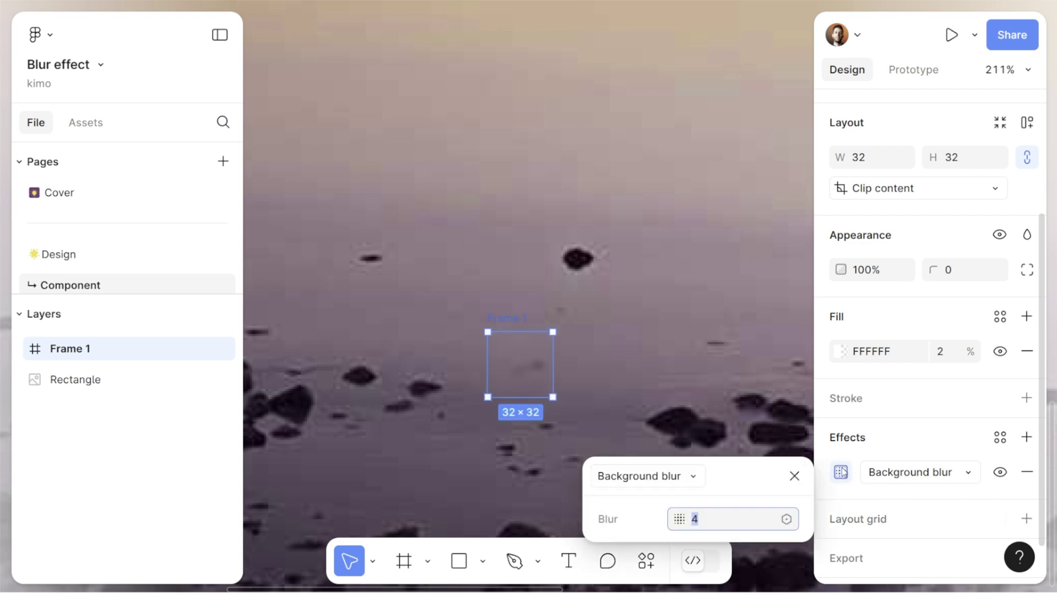
{"action": "left_click_drag", "start_coordinate": [679, 519], "coordinate": [513, 486]}
{"action": "scroll", "coordinate": [514, 486], "scroll_direction": "down", "scroll_amount": 5}
{"action": "left_click_drag", "start_coordinate": [518, 416], "coordinate": [540, 91]}
{"action": "scroll", "coordinate": [543, 102], "scroll_direction": "down", "scroll_amount": 4}
{"action": "scroll", "coordinate": [548, 119], "scroll_direction": "up", "scroll_amount": 4}
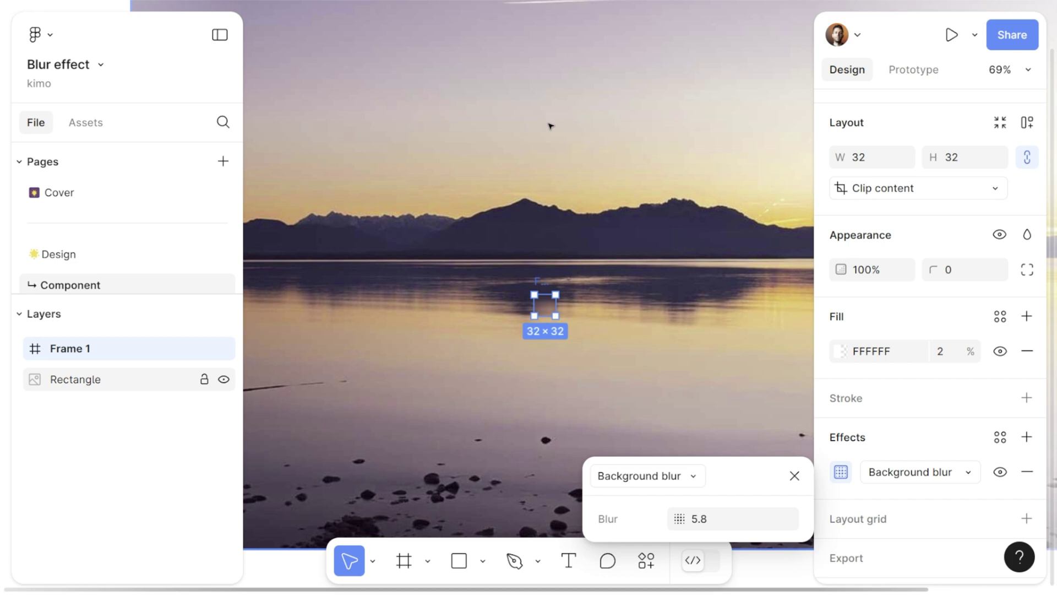
{"action": "scroll", "coordinate": [551, 300], "scroll_direction": "up", "scroll_amount": 10}
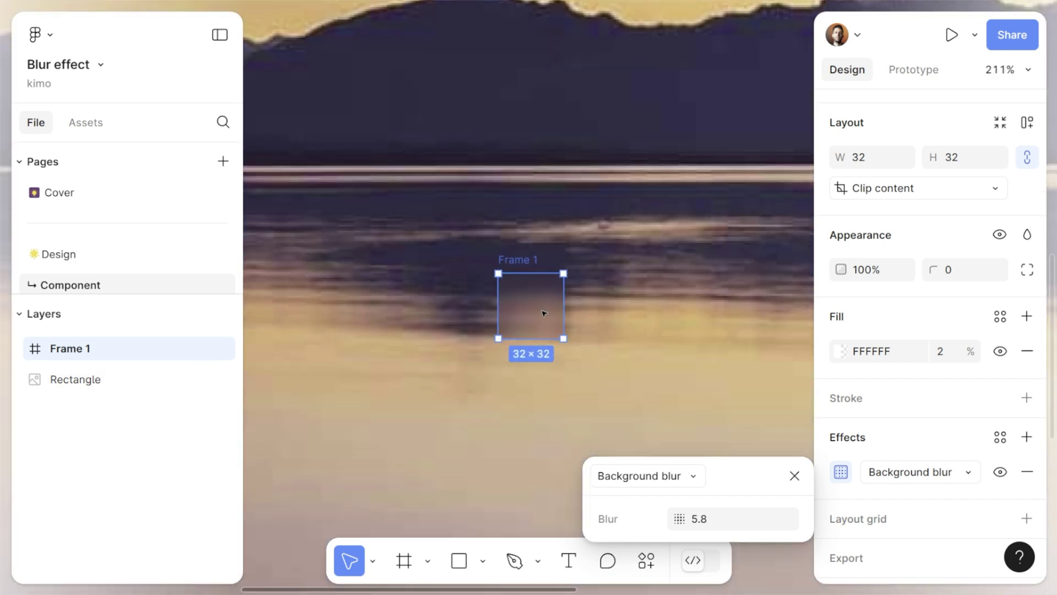
{"action": "left_click_drag", "start_coordinate": [785, 521], "coordinate": [782, 524]}
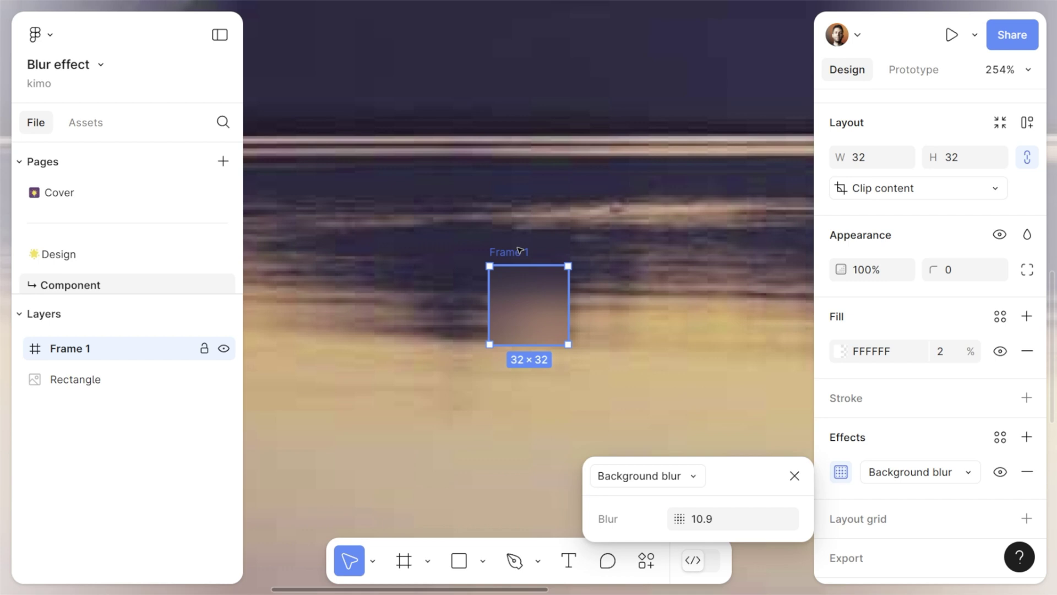
Duplicate Frame 1 upward and lower the copy's Background blur to 5
{"action": "left_click_drag", "start_coordinate": [519, 254], "coordinate": [520, 175]}
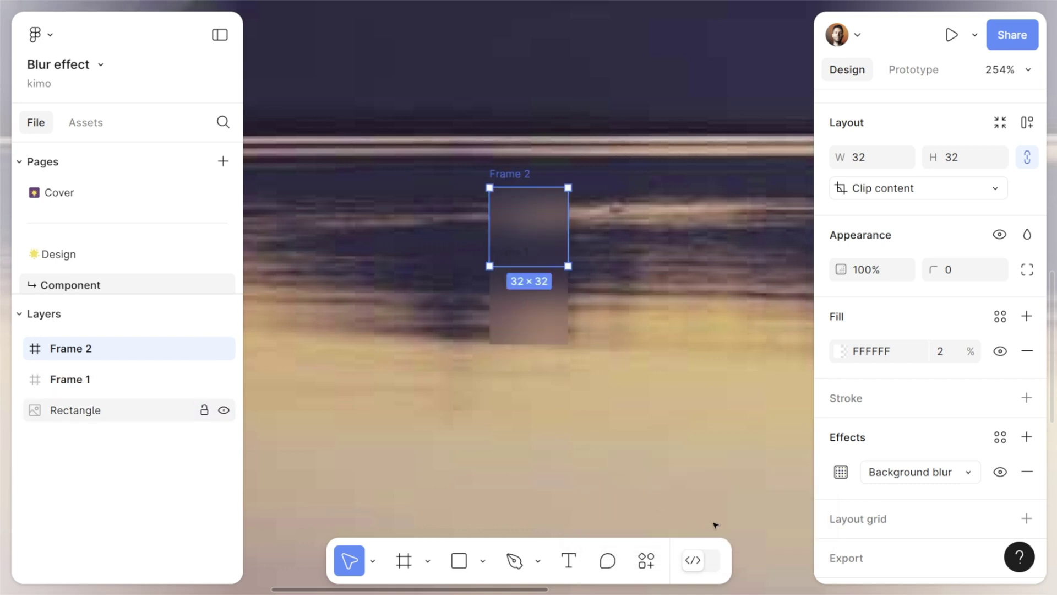
{"action": "left_click", "coordinate": [840, 472]}
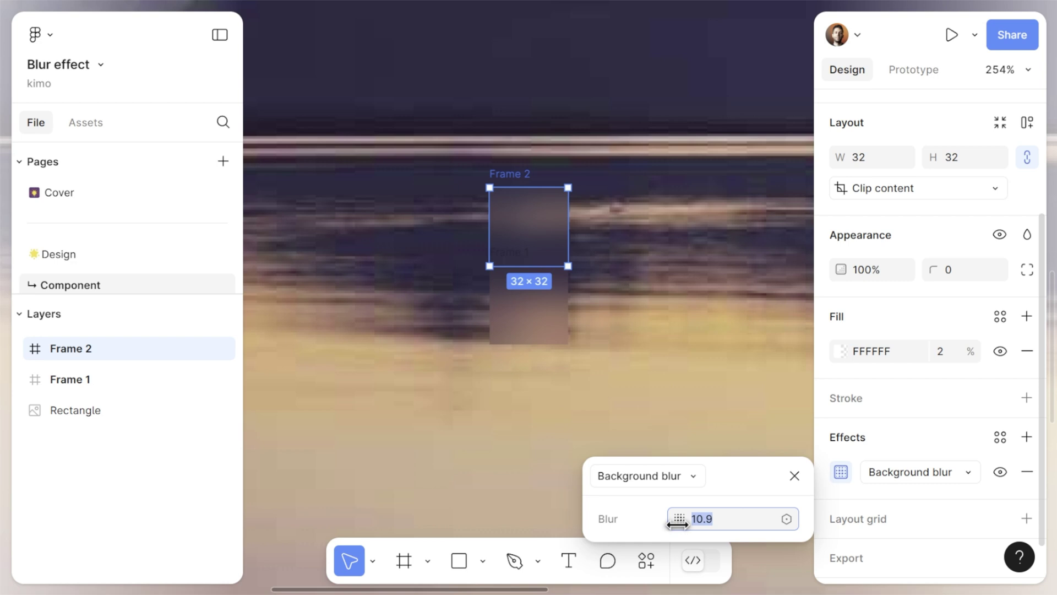
{"action": "left_click_drag", "start_coordinate": [669, 521], "coordinate": [573, 524]}
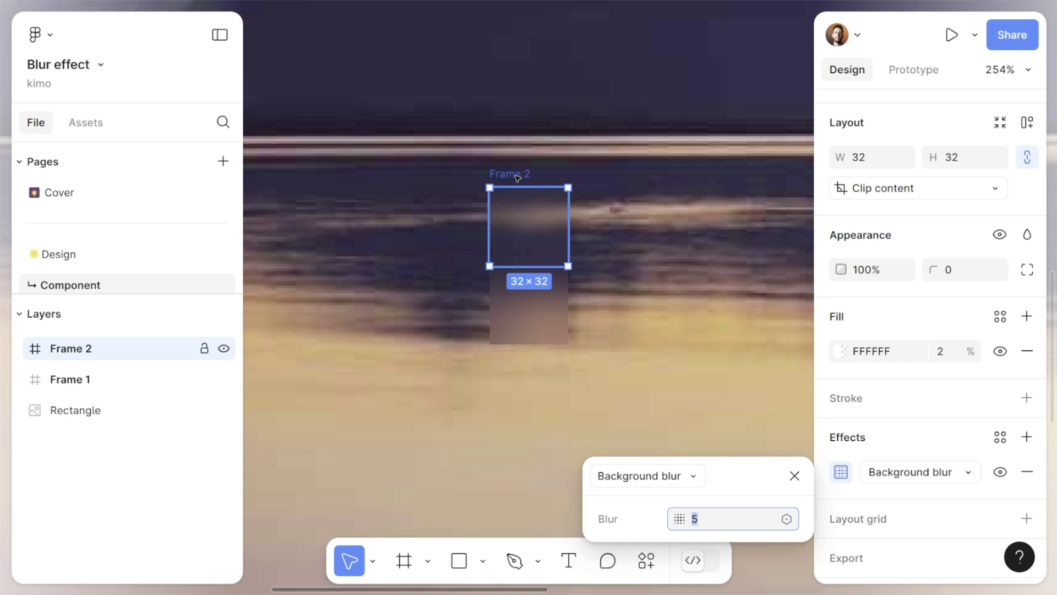
Add more 32×32 copies left, right and below to tile a 160×160 grid
{"action": "left_click_drag", "start_coordinate": [517, 178], "coordinate": [523, 330]}
{"action": "left_click", "coordinate": [622, 304]}
{"action": "left_click_drag", "start_coordinate": [623, 304], "coordinate": [464, 306]}
{"action": "key", "text": "ctrl+d"}
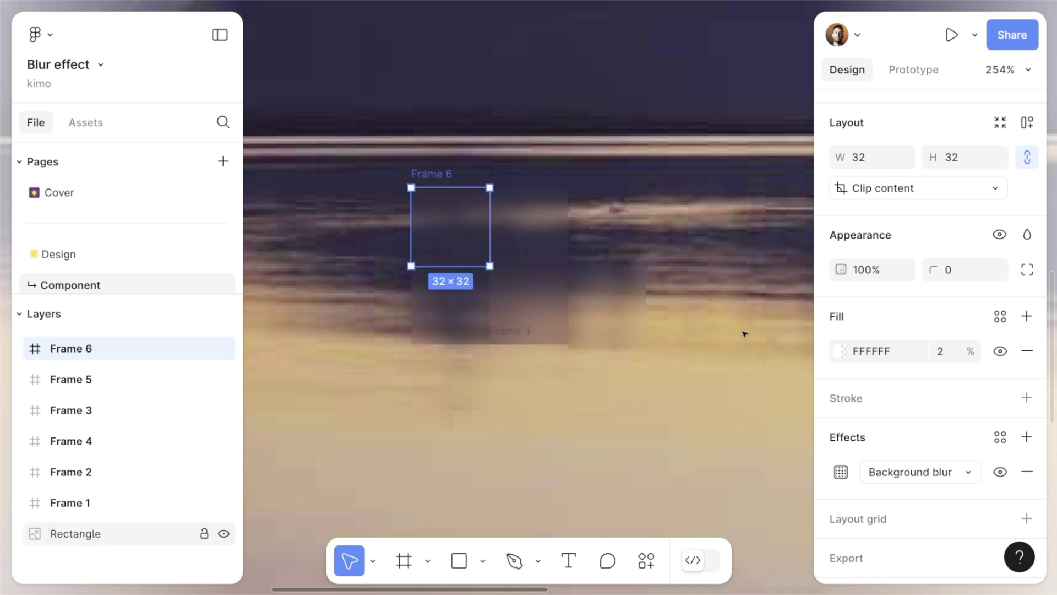
{"action": "left_click", "coordinate": [841, 472]}
{"action": "key", "text": "Escape"}
{"action": "key", "text": "ctrl+d"}
{"action": "key", "text": "ctrl+d"}
{"action": "left_click_drag", "start_coordinate": [608, 220], "coordinate": [445, 408]}
{"action": "key", "text": "ctrl+d"}
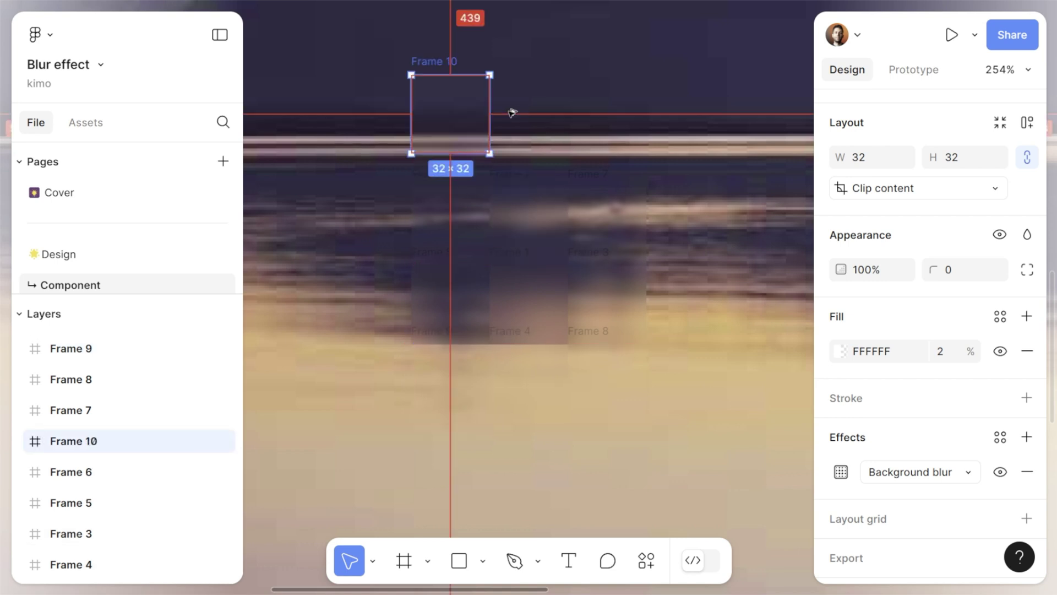
{"action": "left_click", "coordinate": [841, 471]}
{"action": "key", "text": "ctrl+d"}
Place Frame 11 beside Frame 9 and group all the blur frames into Group 1
{"action": "left_click_drag", "start_coordinate": [539, 268], "coordinate": [384, 347]}
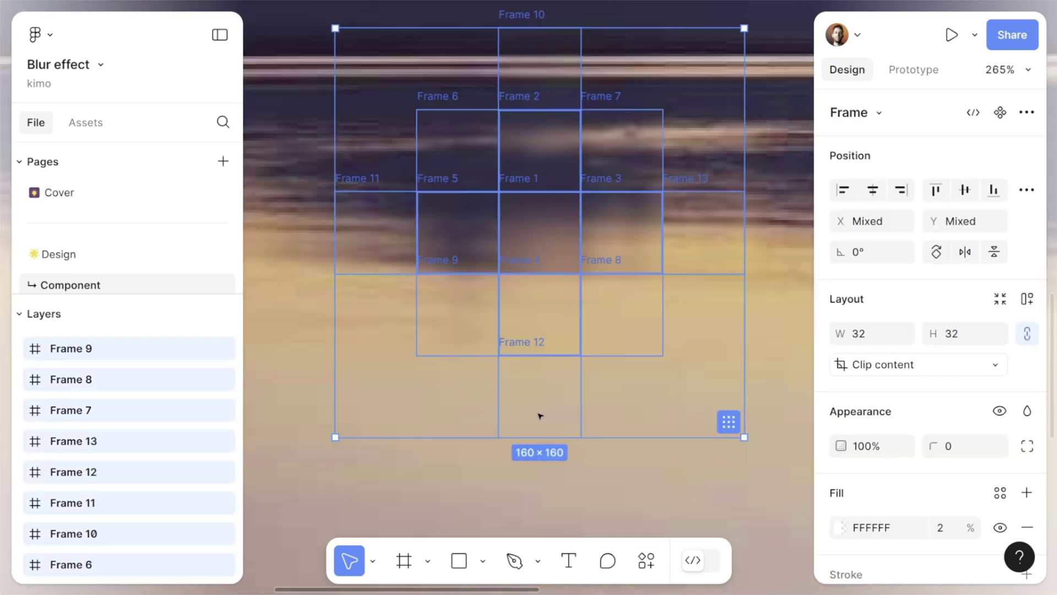
{"action": "scroll", "coordinate": [544, 395], "scroll_direction": "down", "scroll_amount": 3}
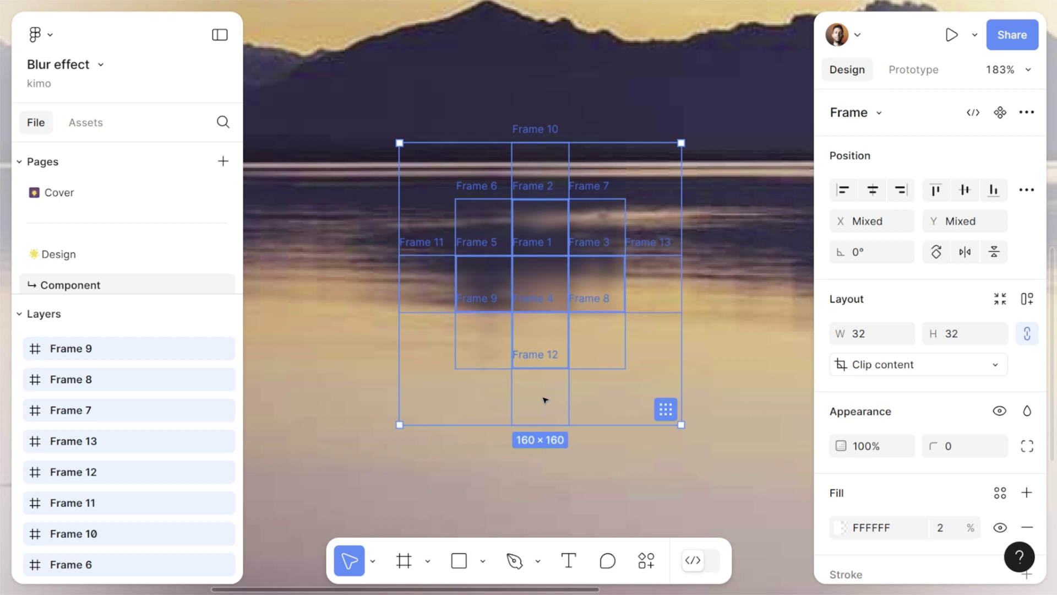
{"action": "key", "text": "ctrl+g"}
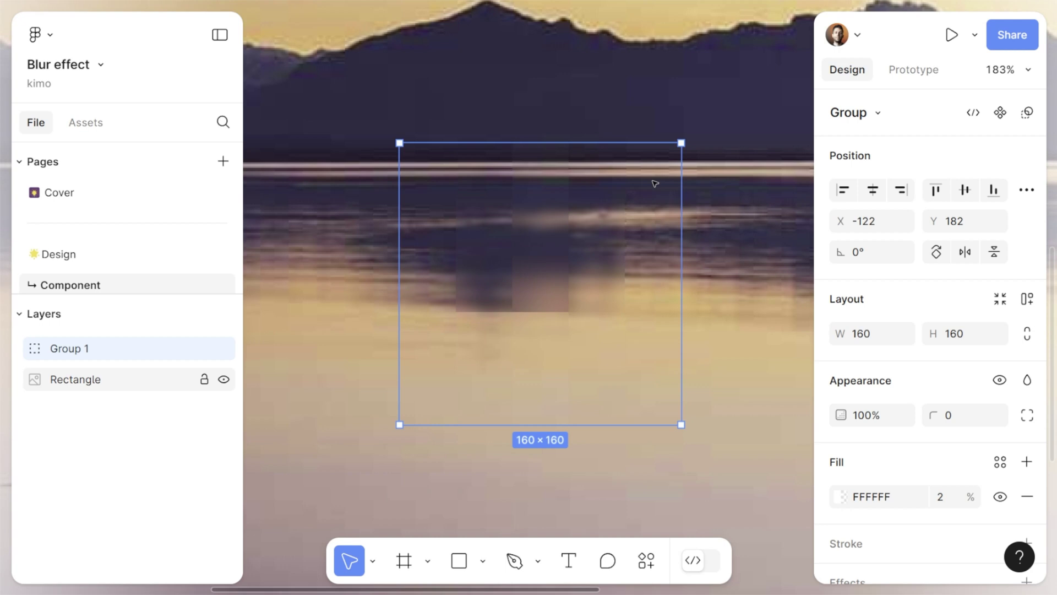
{"action": "key", "text": "shift+a"}
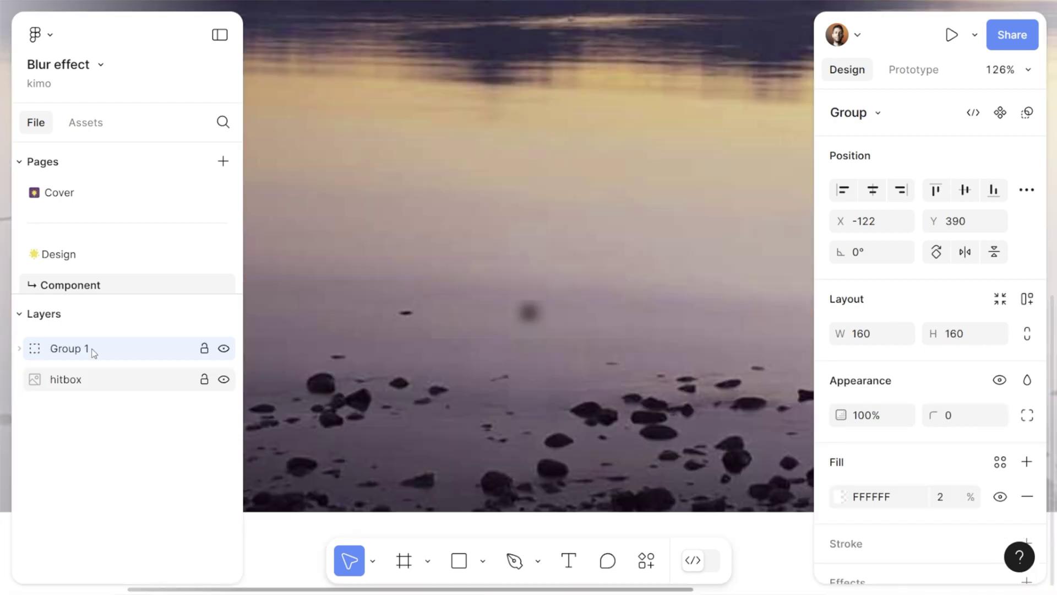
Wrap Group 1 in an auto-layout frame named 'Blur effect'
{"action": "key", "text": "ctrl+a"}
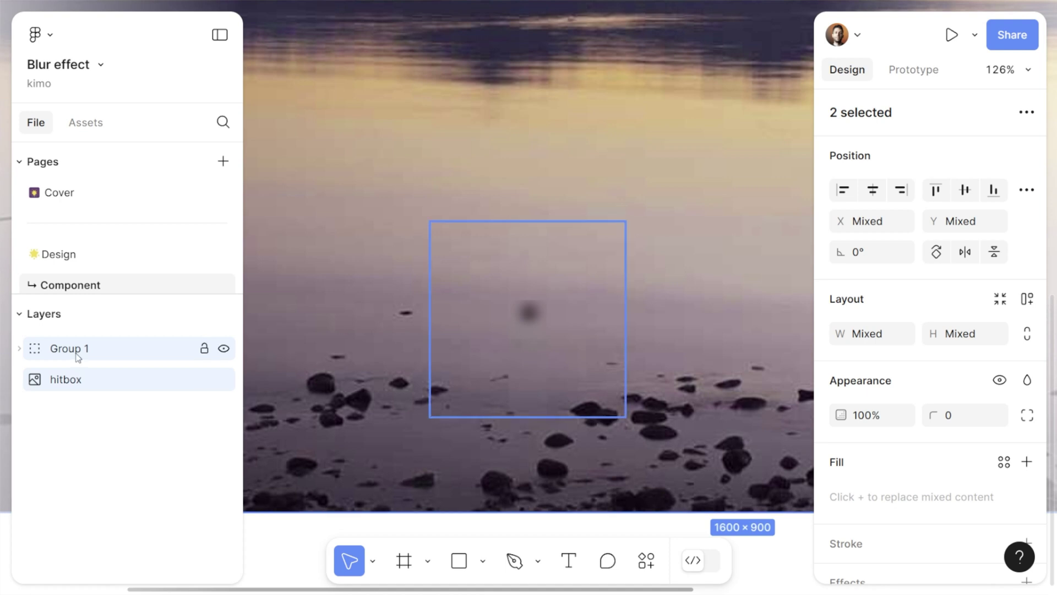
{"action": "left_click", "coordinate": [78, 357]}
{"action": "key", "text": "shift+a"}
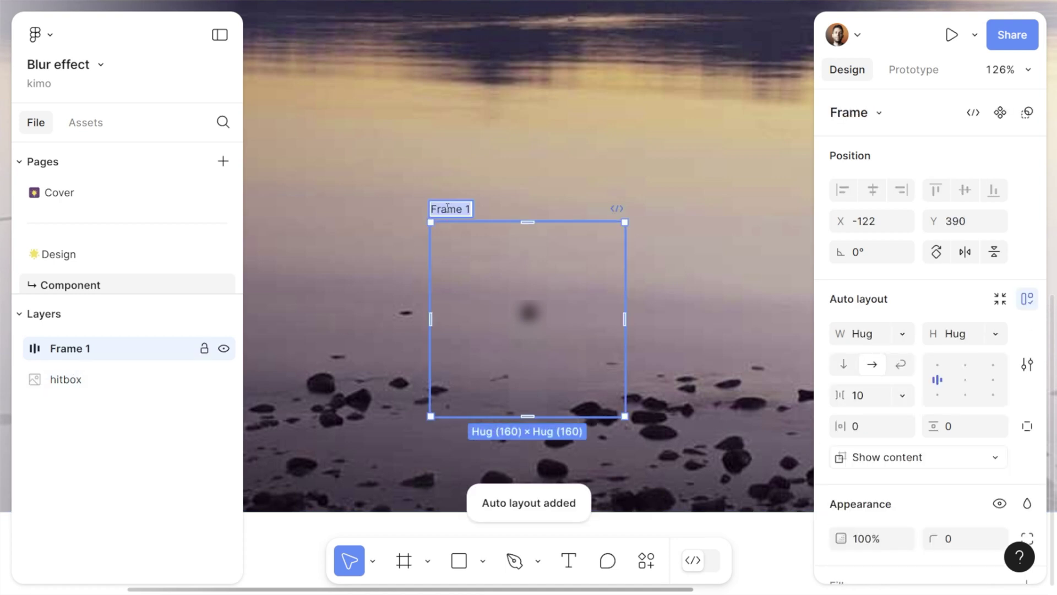
{"action": "type", "text": "Main"}
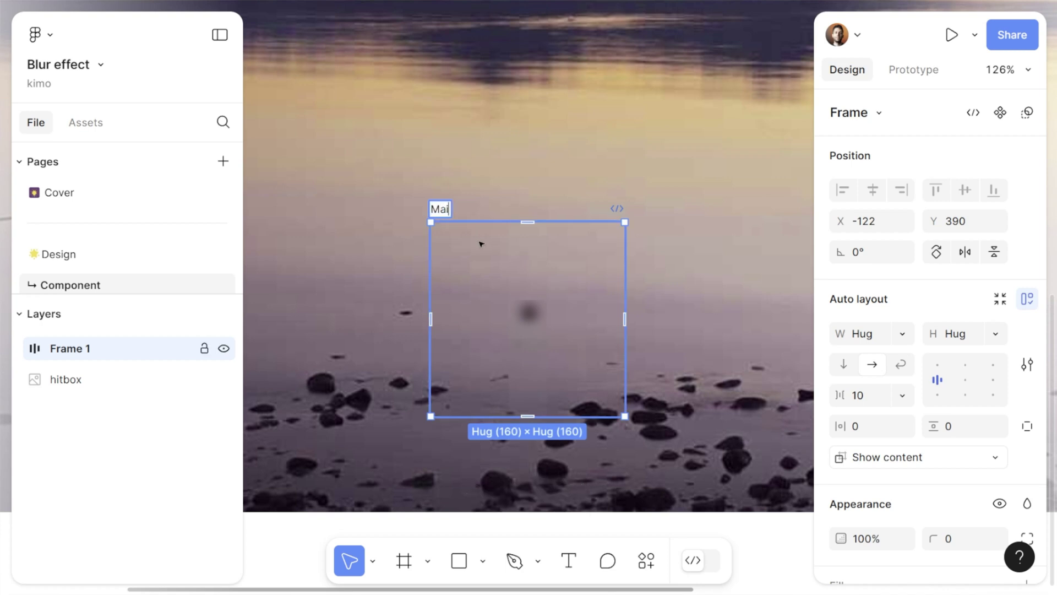
{"action": "key", "text": "BackSpace"}
{"action": "key", "text": "BackSpace"}
{"action": "key", "text": "BackSpace"}
{"action": "key", "text": "BackSpace"}
{"action": "type", "text": "Blur effect"}
{"action": "left_click", "coordinate": [44, 355]}
{"action": "left_click", "coordinate": [22, 348]}
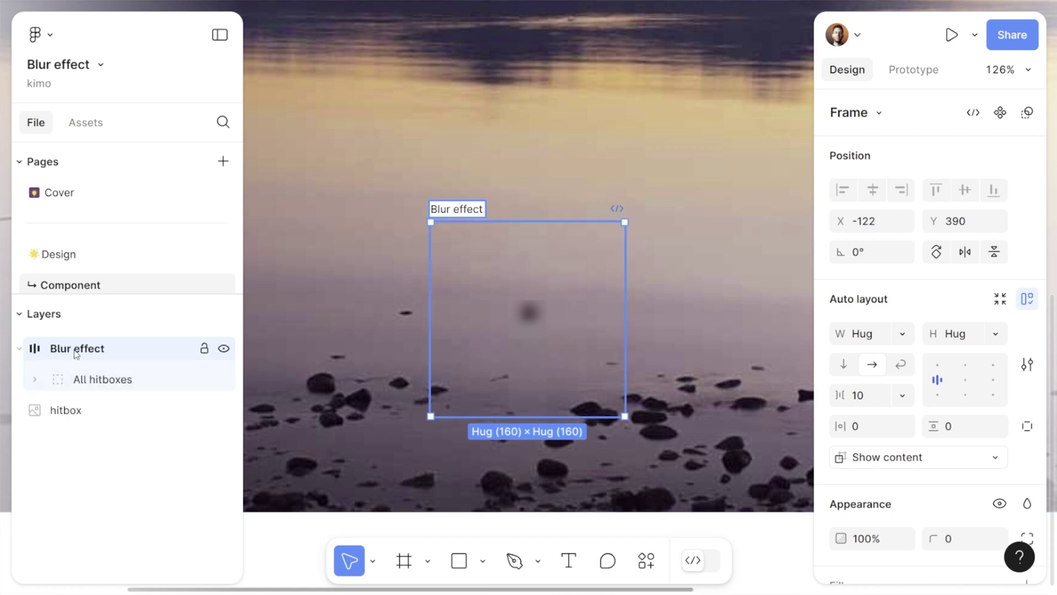
Centre the frame's contents, size it 32×32, and move it onto the photo
{"action": "left_click", "coordinate": [965, 379]}
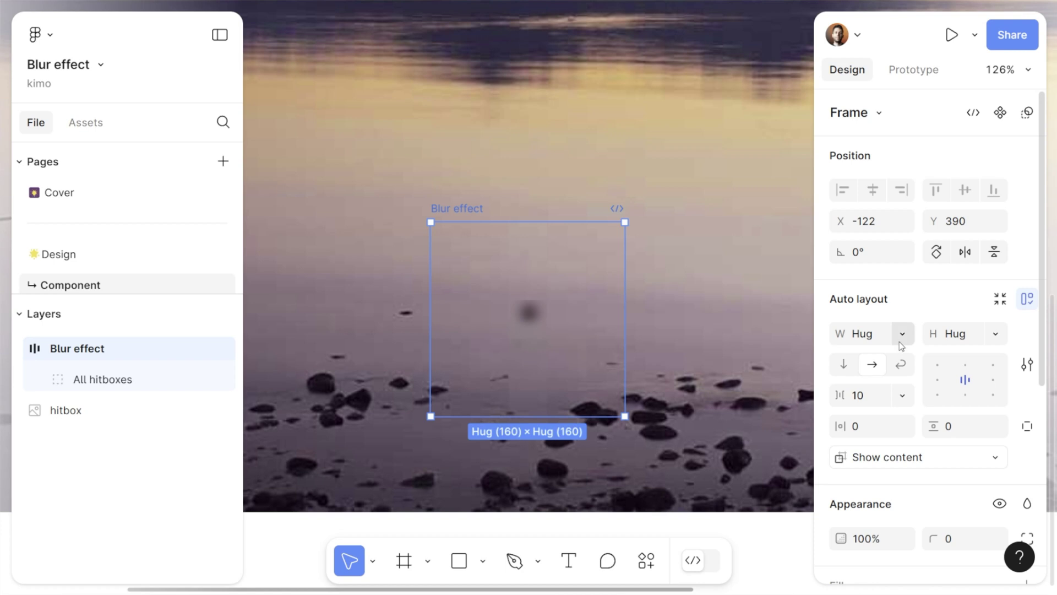
{"action": "left_click", "coordinate": [877, 332]}
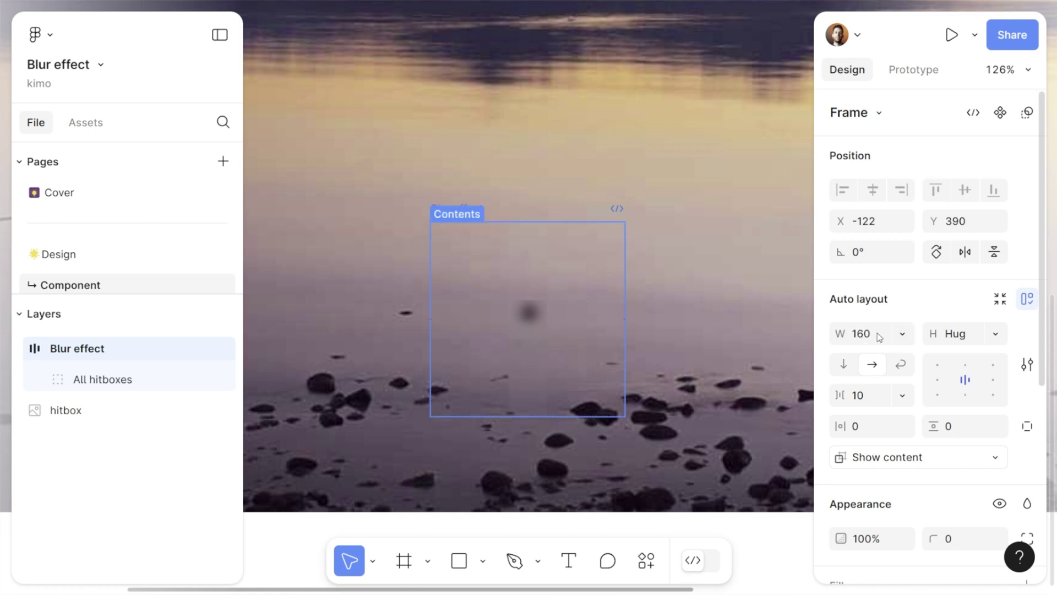
{"action": "type", "text": "32"}
{"action": "key", "text": "Return"}
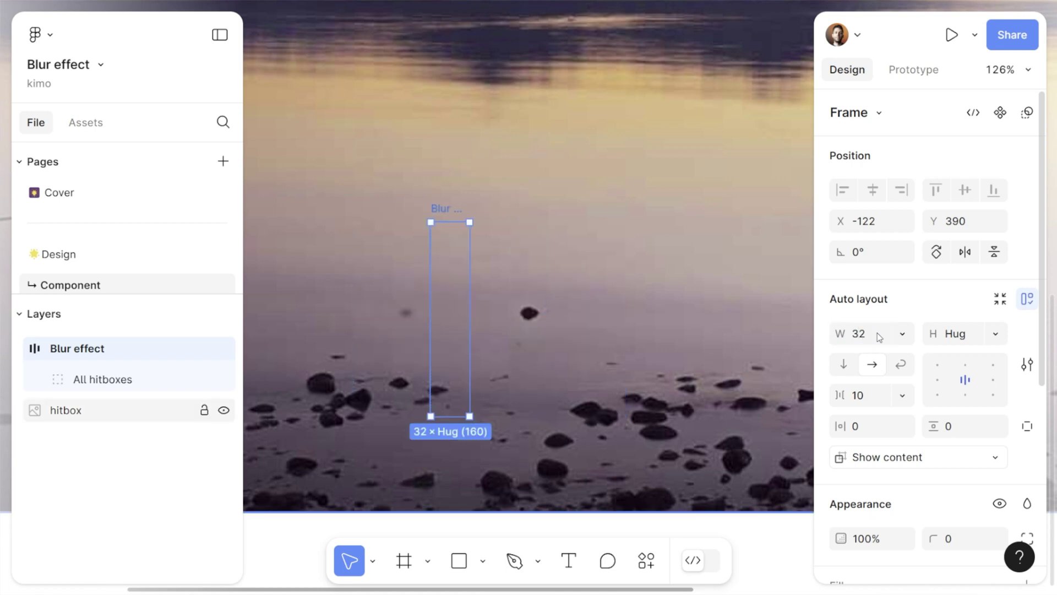
{"action": "left_click", "coordinate": [975, 336]}
{"action": "type", "text": "32"}
{"action": "key", "text": "Return"}
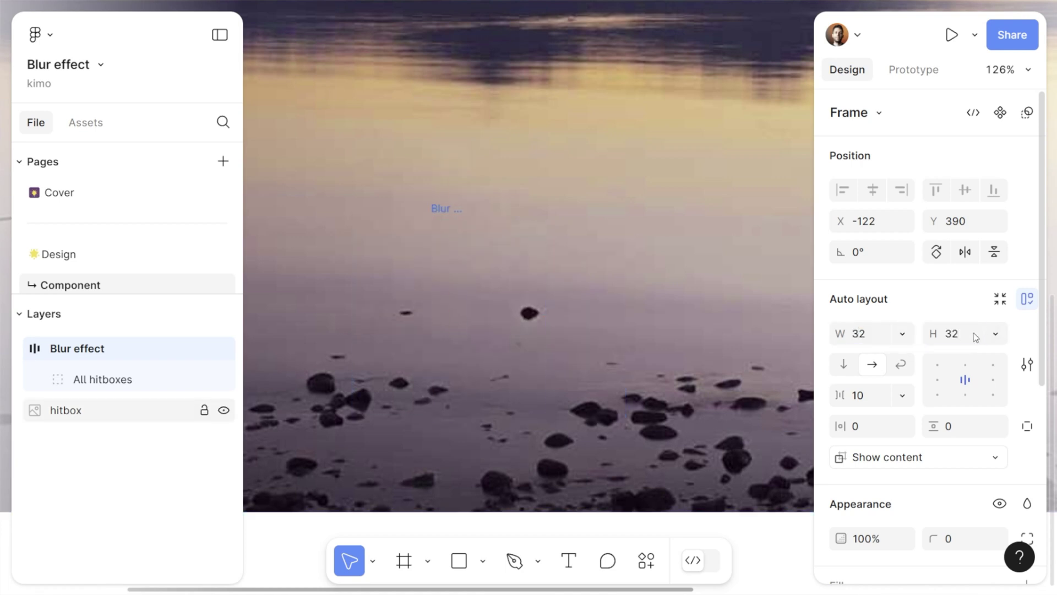
{"action": "left_click_drag", "start_coordinate": [445, 211], "coordinate": [529, 243]}
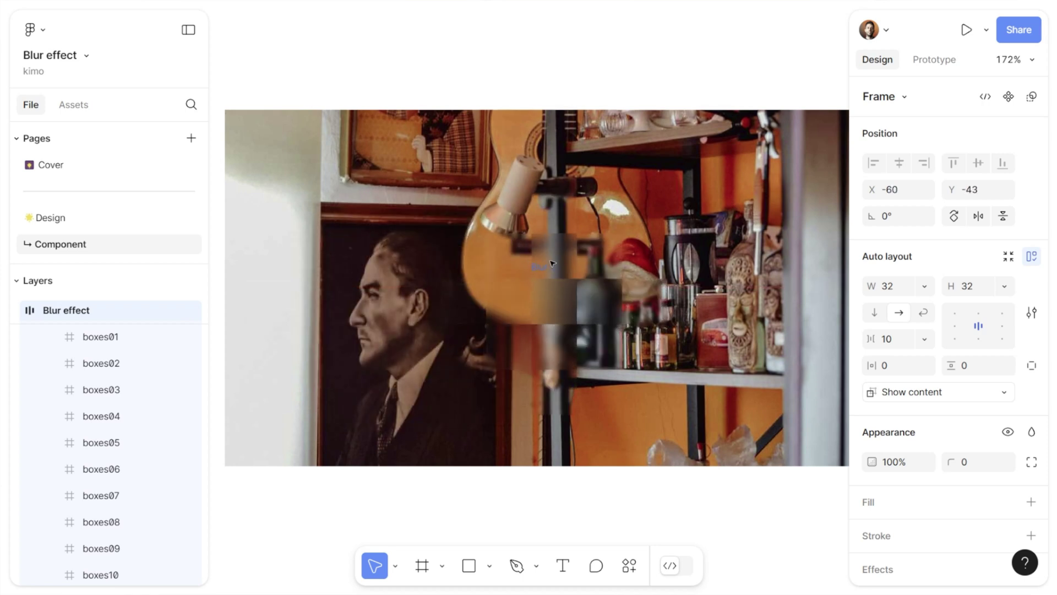
Move the Blur effect frame over the man's face and zoom to check it
{"action": "left_click_drag", "start_coordinate": [435, 303], "coordinate": [381, 234]}
{"action": "scroll", "coordinate": [386, 253], "scroll_direction": "up", "scroll_amount": 5}
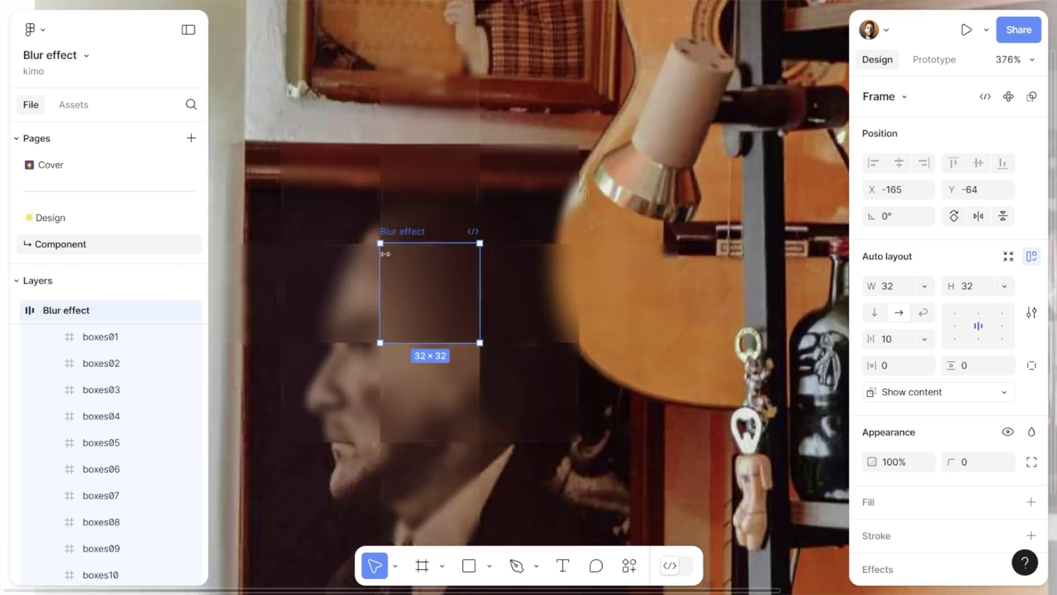
{"action": "scroll", "coordinate": [385, 253], "scroll_direction": "down", "scroll_amount": 6}
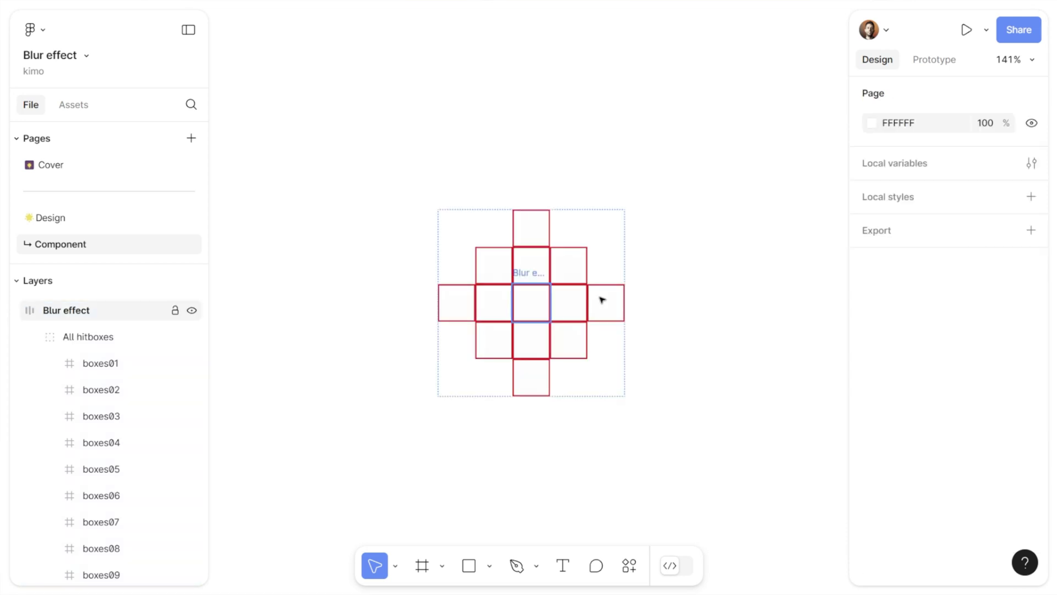
Create a component from the selected Blur effect frame
{"action": "left_click", "coordinate": [523, 283]}
{"action": "scroll", "coordinate": [523, 283], "scroll_direction": "up", "scroll_amount": 5}
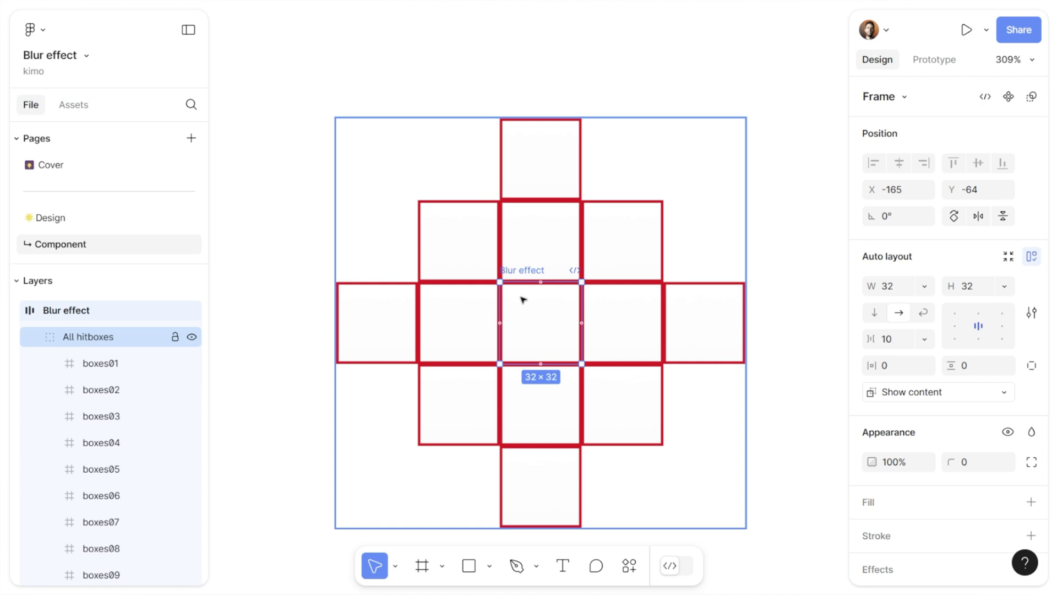
{"action": "left_click", "coordinate": [1008, 96]}
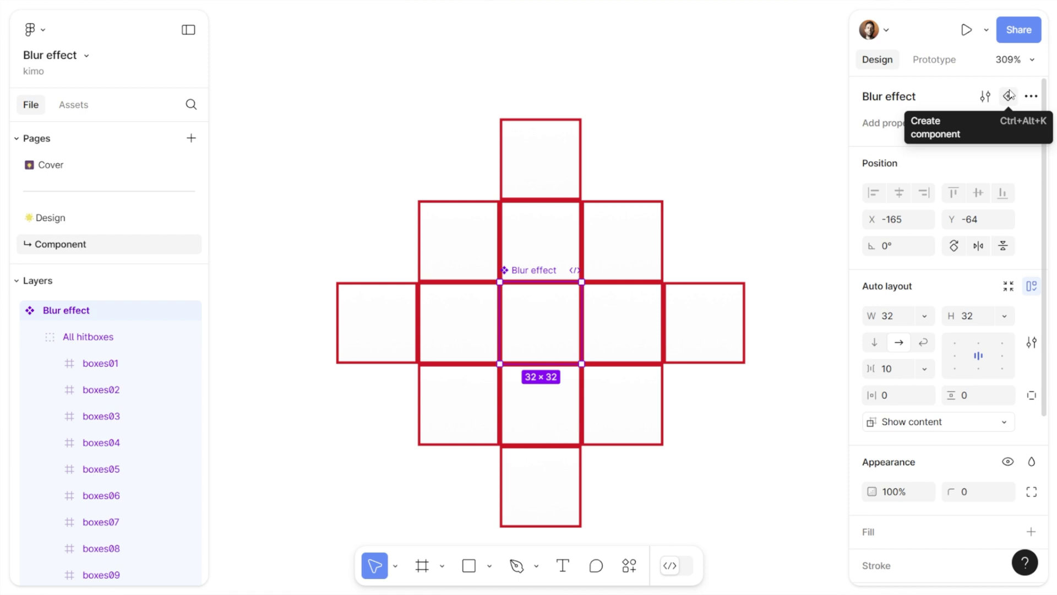
Add a second variant and enlarge the Blur effect set to 228×392, arranging both variants
{"action": "left_click", "coordinate": [1009, 94]}
{"action": "scroll", "coordinate": [658, 215], "scroll_direction": "down", "scroll_amount": 10}
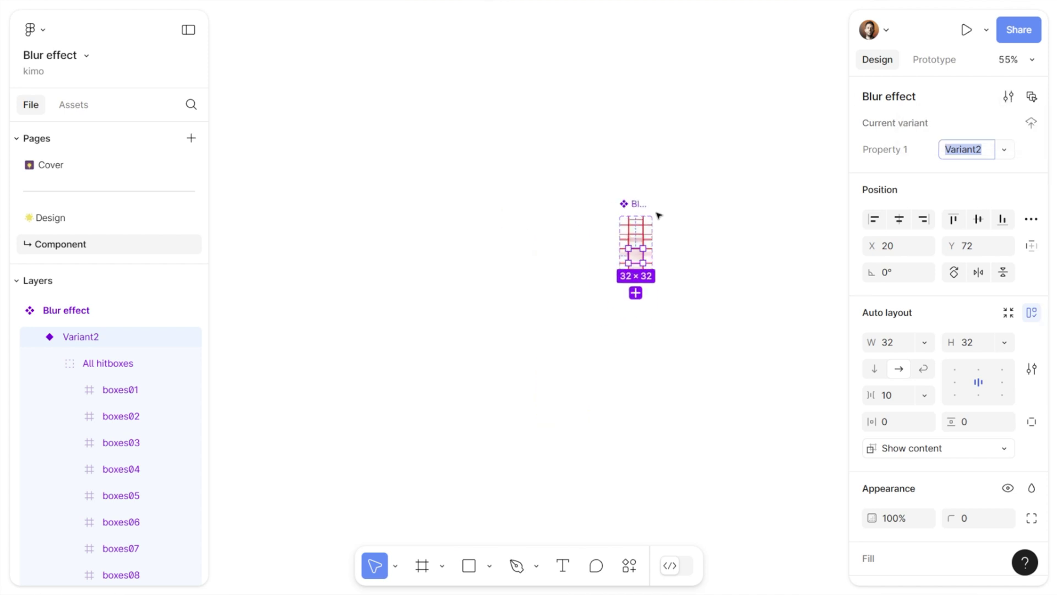
{"action": "left_click", "coordinate": [626, 208]}
{"action": "left_click_drag", "start_coordinate": [656, 281], "coordinate": [687, 304]}
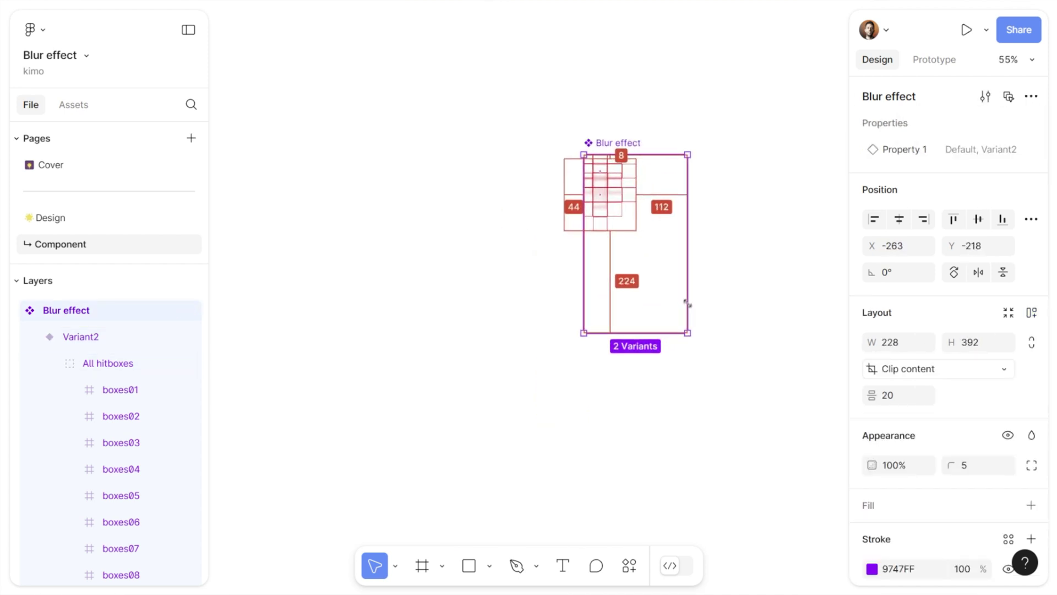
{"action": "left_click_drag", "start_coordinate": [596, 191], "coordinate": [663, 330]}
{"action": "scroll", "coordinate": [663, 330], "scroll_direction": "up", "scroll_amount": 5, "text": "ctrl"}
{"action": "left_click_drag", "start_coordinate": [487, 40], "coordinate": [576, 106]}
{"action": "scroll", "coordinate": [583, 129], "scroll_direction": "down", "scroll_amount": 2, "text": "ctrl"}
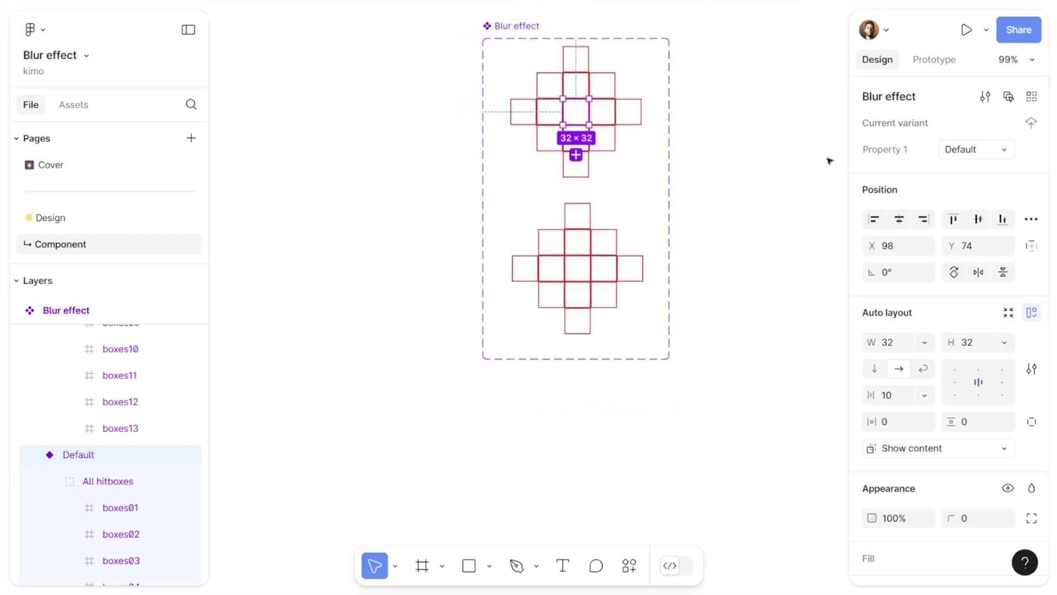
Rename the property 'Property 1' to State and set the second variant's value to Hover
{"action": "double_click", "coordinate": [875, 149]}
{"action": "type", "text": "Sta"}
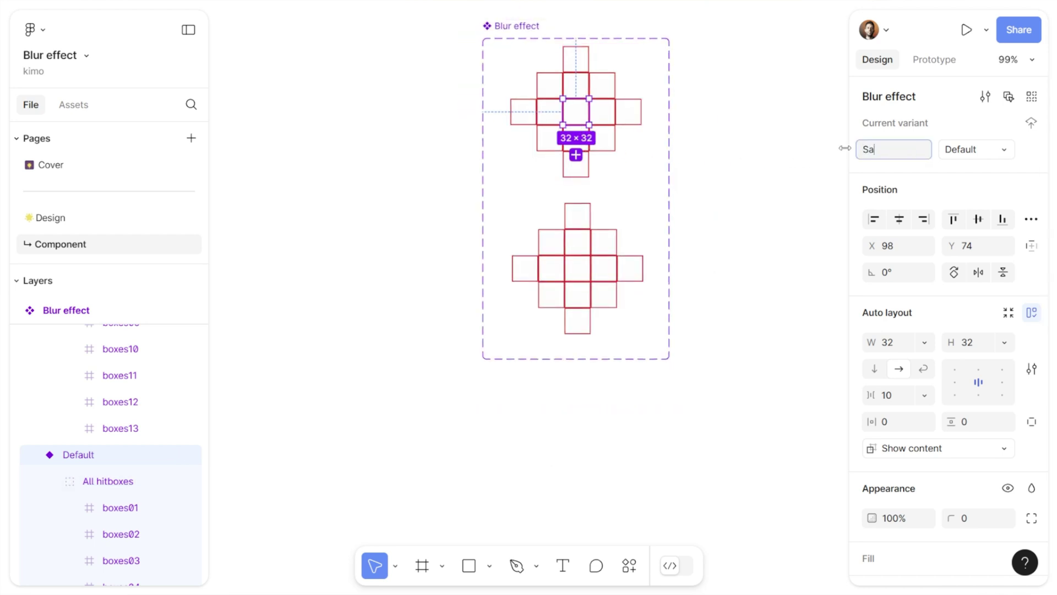
{"action": "type", "text": "te"}
{"action": "key", "text": "BackSpace"}
{"action": "key", "text": "BackSpace"}
{"action": "key", "text": "BackSpace"}
{"action": "type", "text": "tate"}
{"action": "key", "text": "Return"}
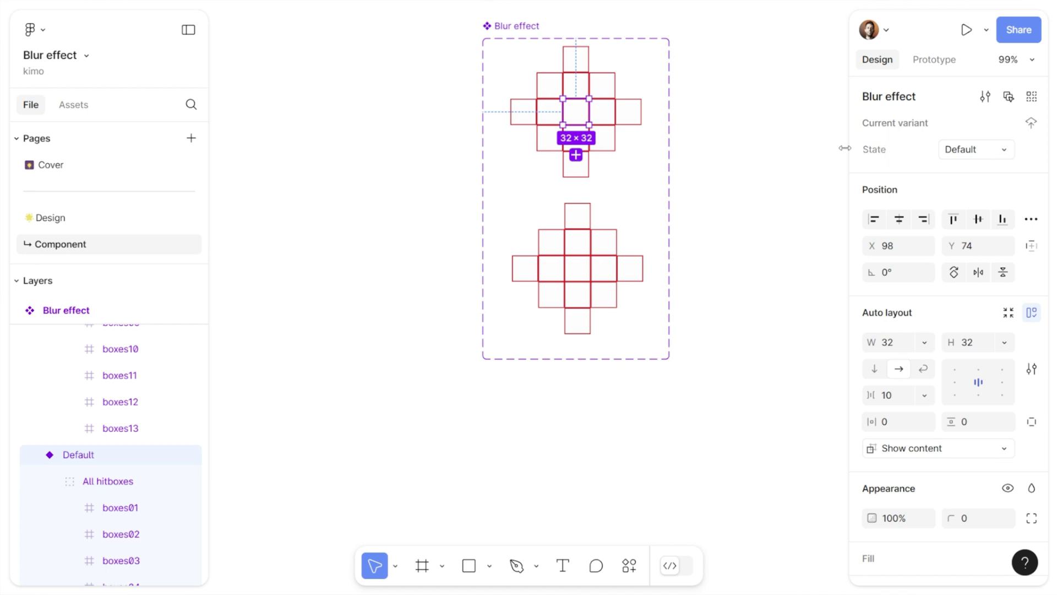
{"action": "left_click", "coordinate": [590, 268]}
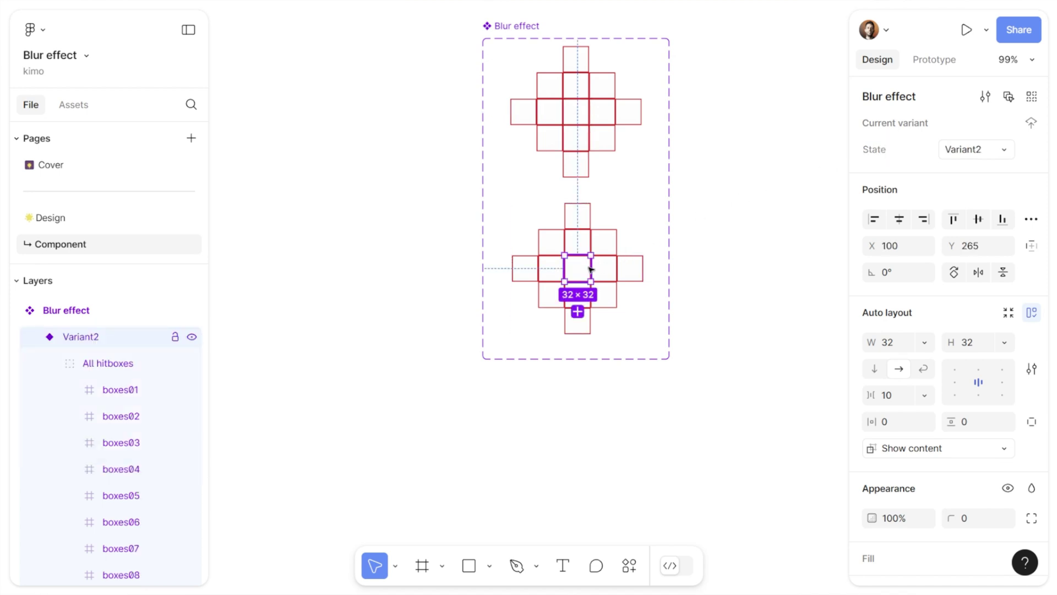
{"action": "left_click", "coordinate": [969, 150]}
{"action": "type", "text": "Hover"}
{"action": "key", "text": "Return"}
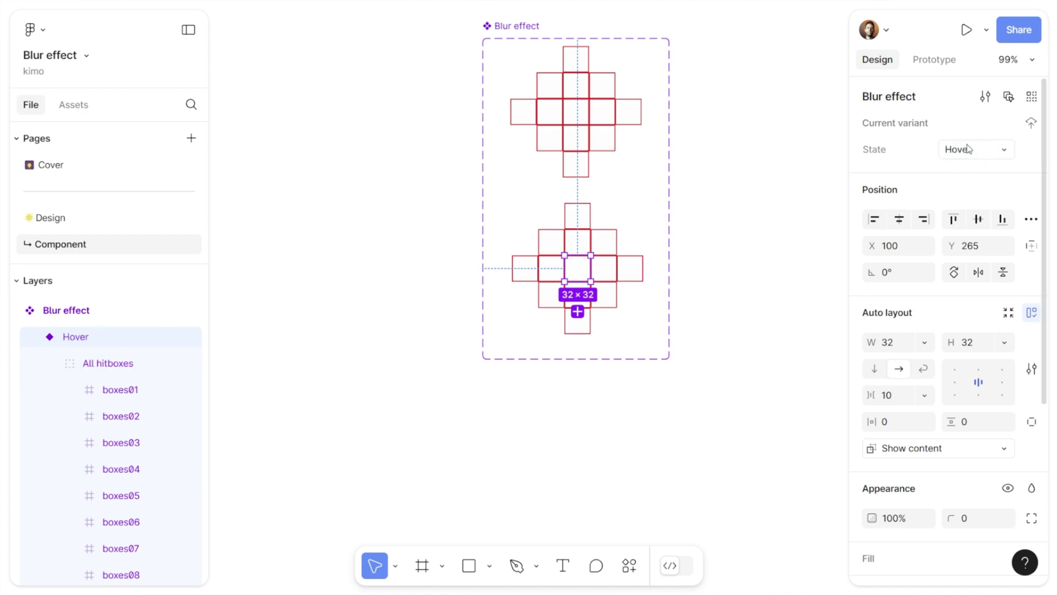
{"action": "scroll", "coordinate": [725, 170], "scroll_direction": "up", "scroll_amount": 3}
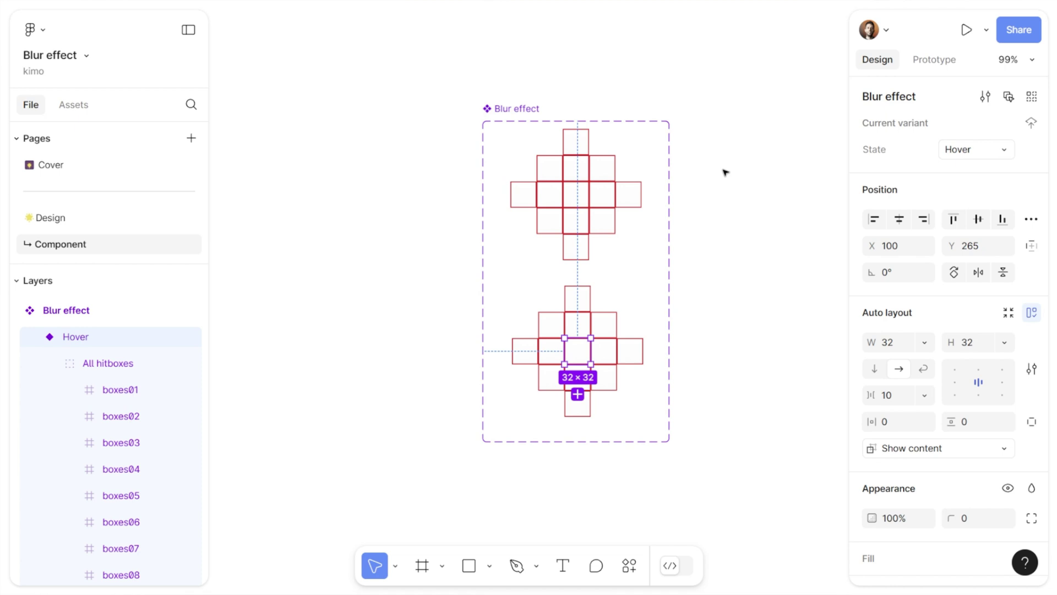
Remove the red stroke from all Default variant boxes and set their opacity to 0%
{"action": "scroll", "coordinate": [641, 325], "scroll_direction": "up", "scroll_amount": 5}
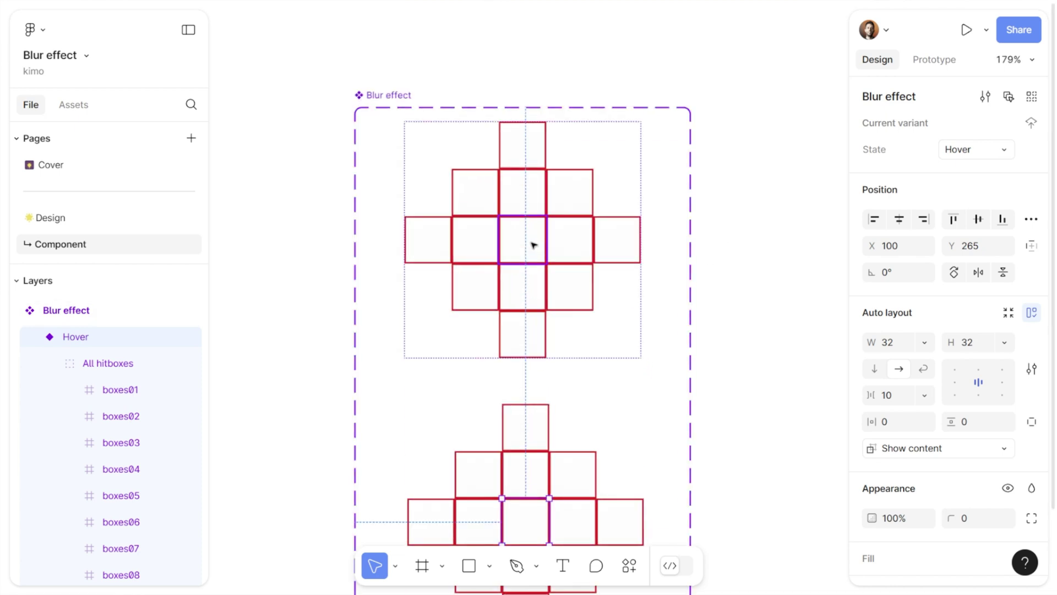
{"action": "left_click", "coordinate": [533, 244]}
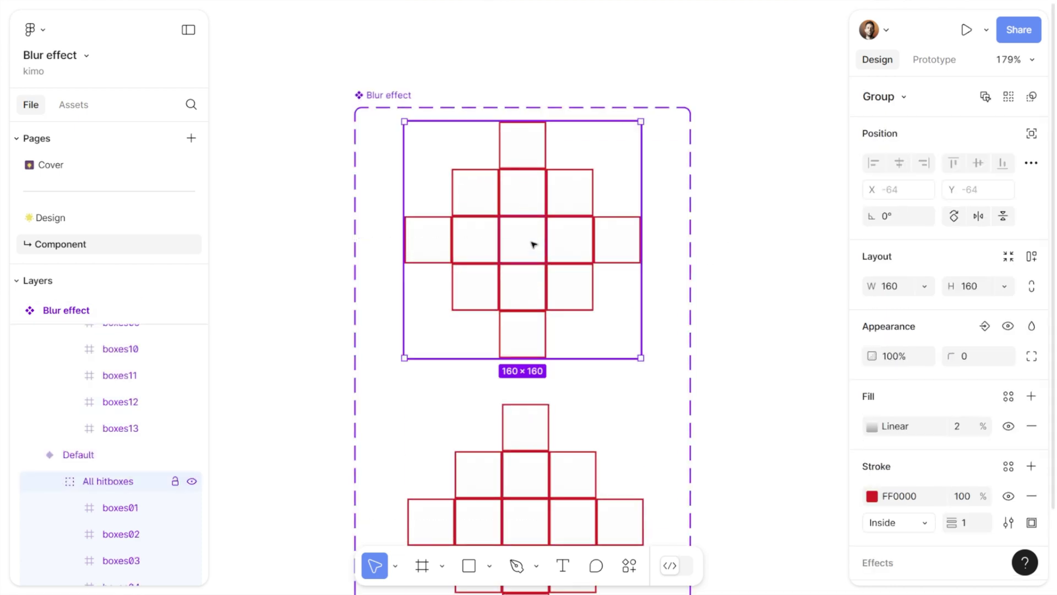
{"action": "key", "text": "Return"}
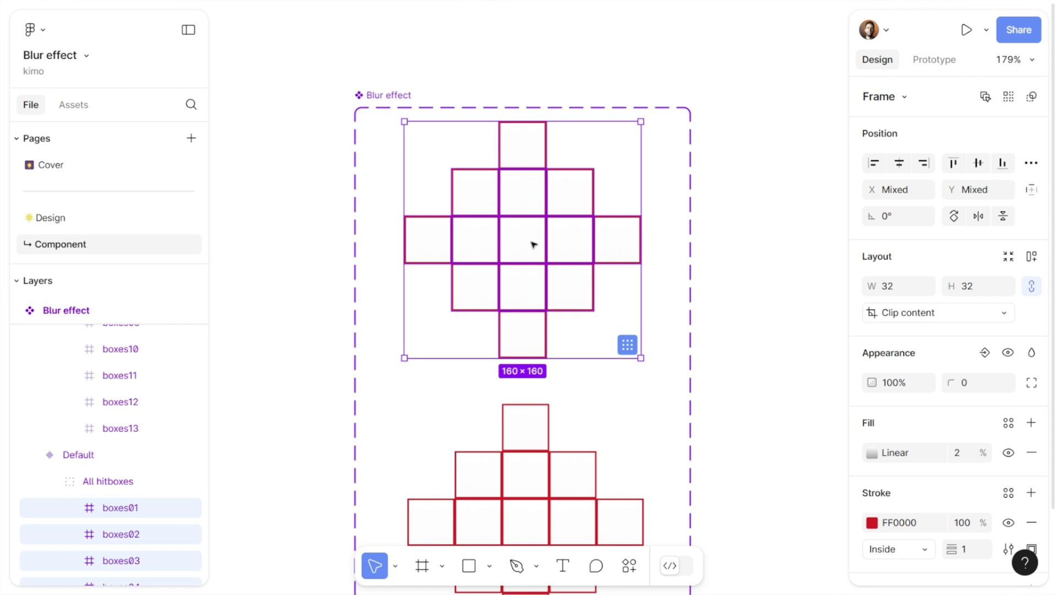
{"action": "left_click", "coordinate": [1032, 523]}
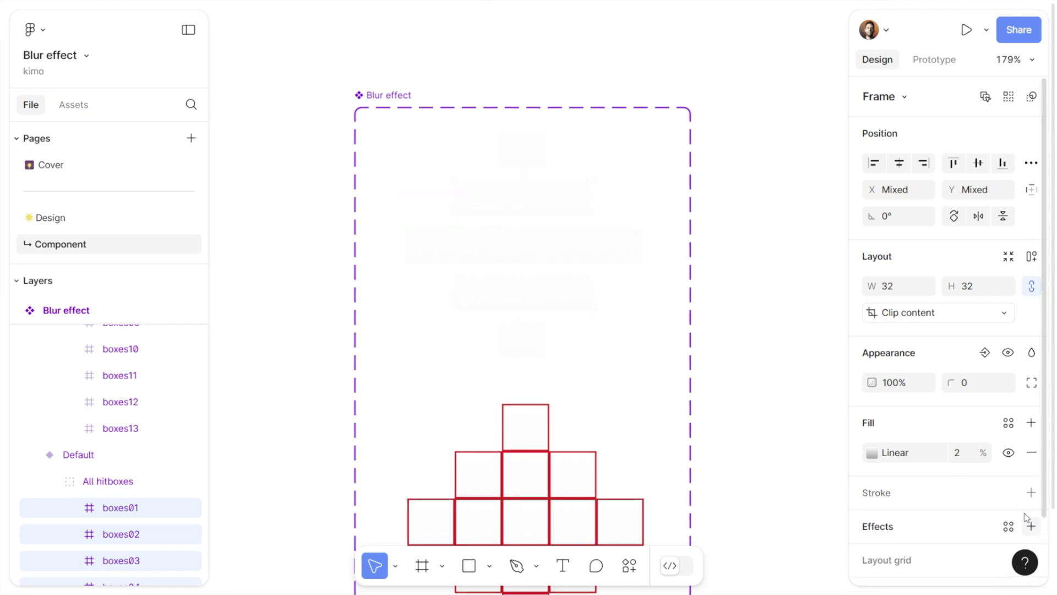
{"action": "left_click", "coordinate": [896, 383]}
{"action": "type", "text": "0"}
{"action": "key", "text": "Return"}
Remove the red stroke from the Hover variant's hitbox group
{"action": "scroll", "coordinate": [593, 363], "scroll_direction": "down", "scroll_amount": 3}
{"action": "scroll", "coordinate": [594, 363], "scroll_direction": "down", "scroll_amount": 3}
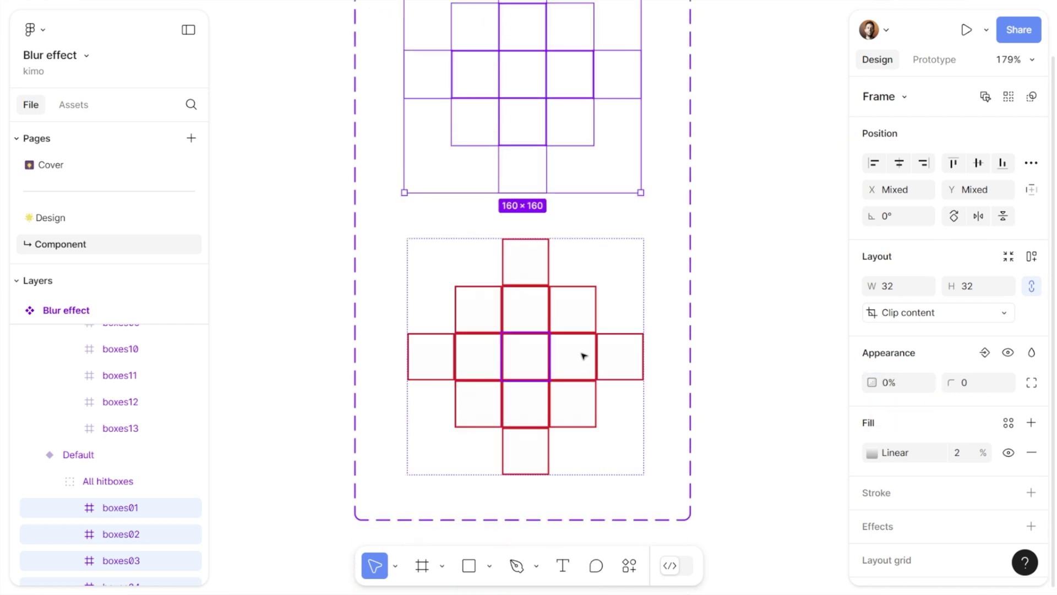
{"action": "left_click", "coordinate": [527, 353]}
{"action": "left_click", "coordinate": [527, 353]}
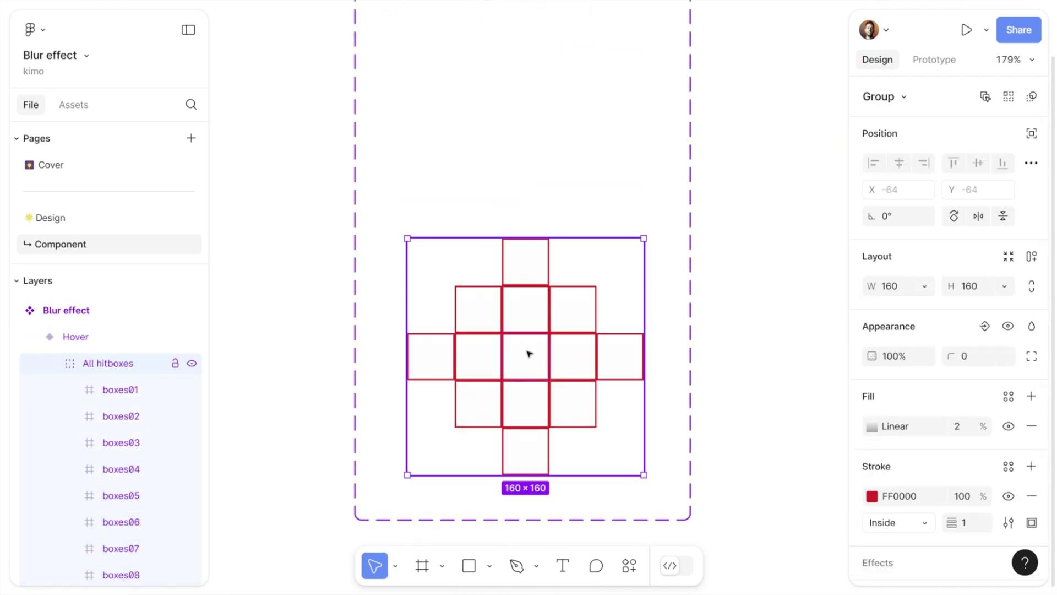
{"action": "left_click", "coordinate": [1027, 499]}
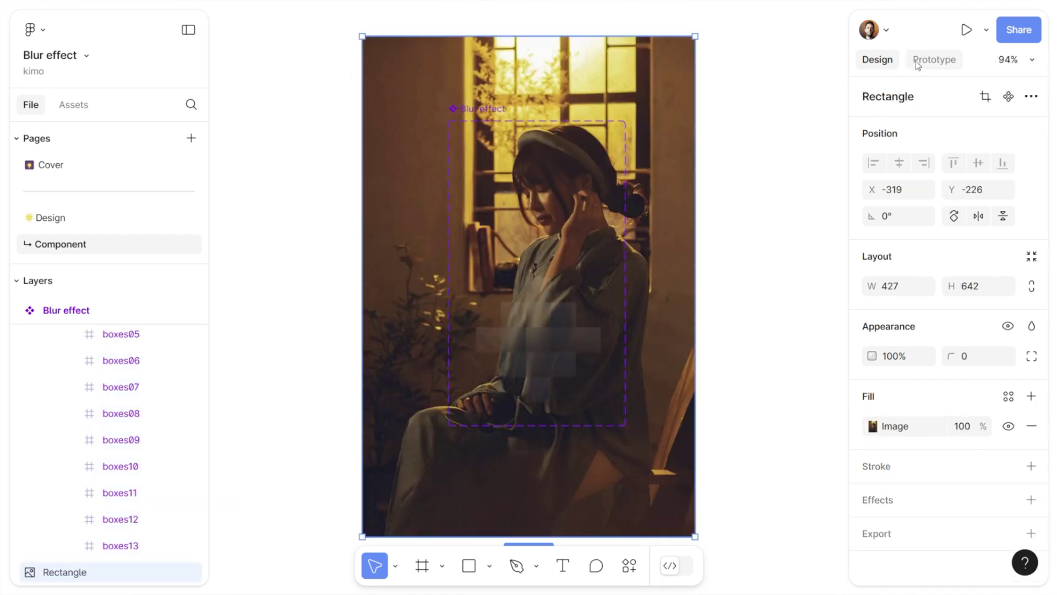
Link a Default box to the Hover variant with a While hovering trigger and Smart animate
{"action": "left_click", "coordinate": [917, 63]}
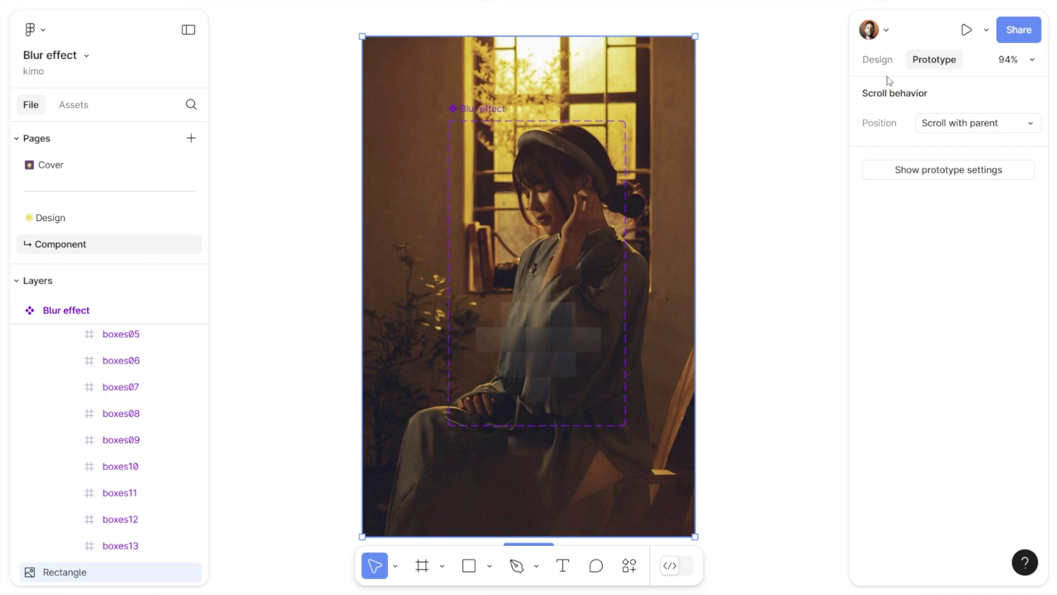
{"action": "left_click", "coordinate": [531, 205]}
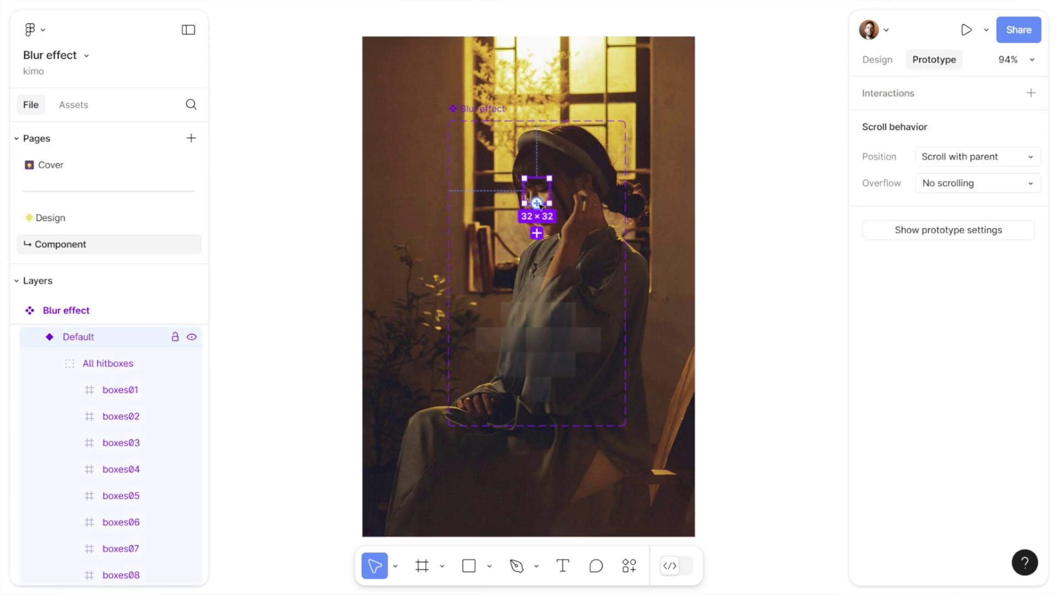
{"action": "left_click_drag", "start_coordinate": [536, 203], "coordinate": [539, 336]}
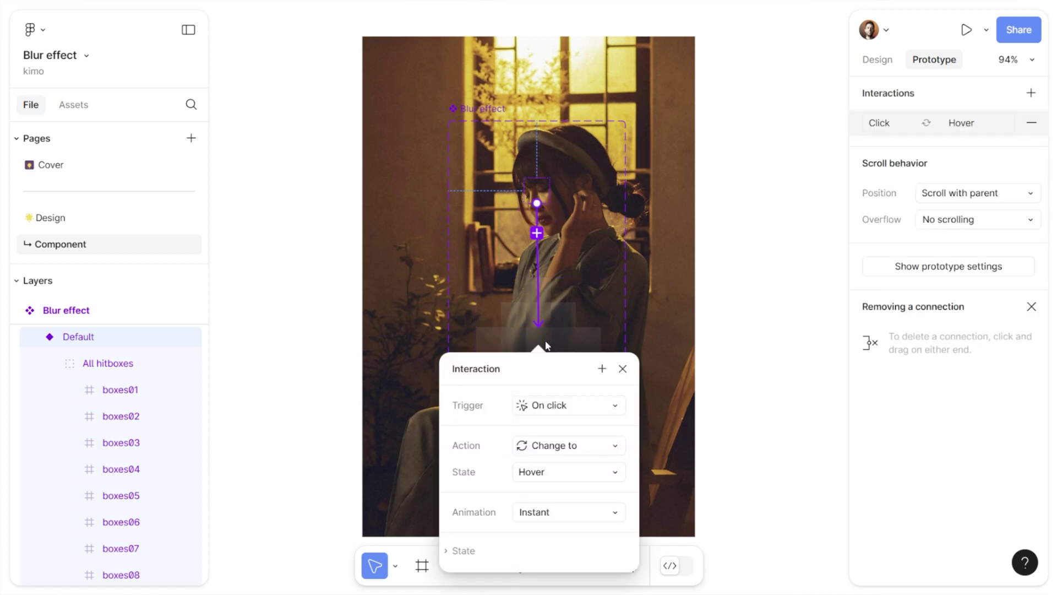
{"action": "left_click_drag", "start_coordinate": [559, 378], "coordinate": [698, 177]}
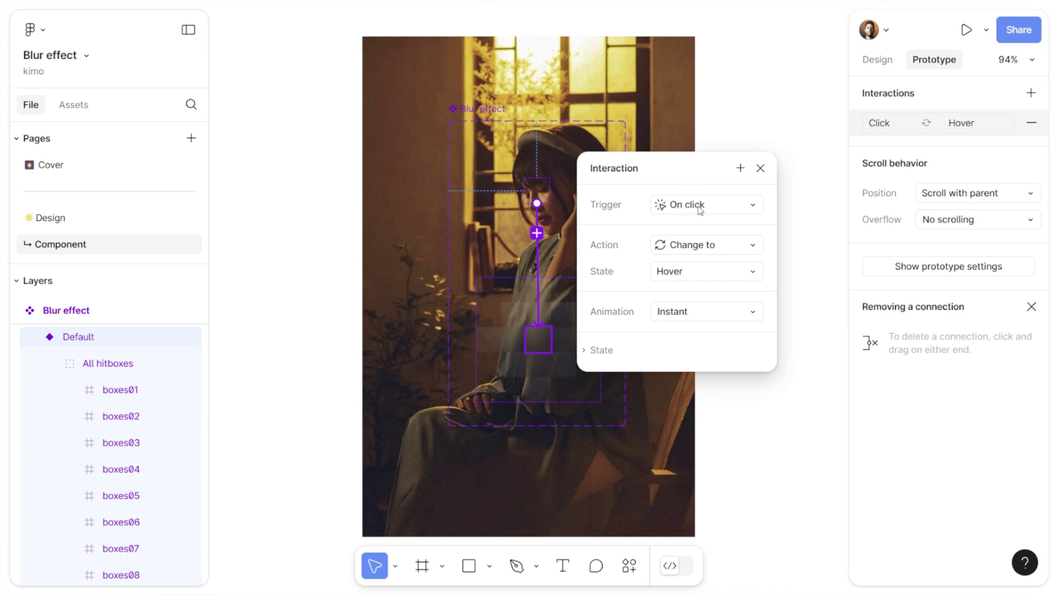
{"action": "left_click", "coordinate": [754, 208]}
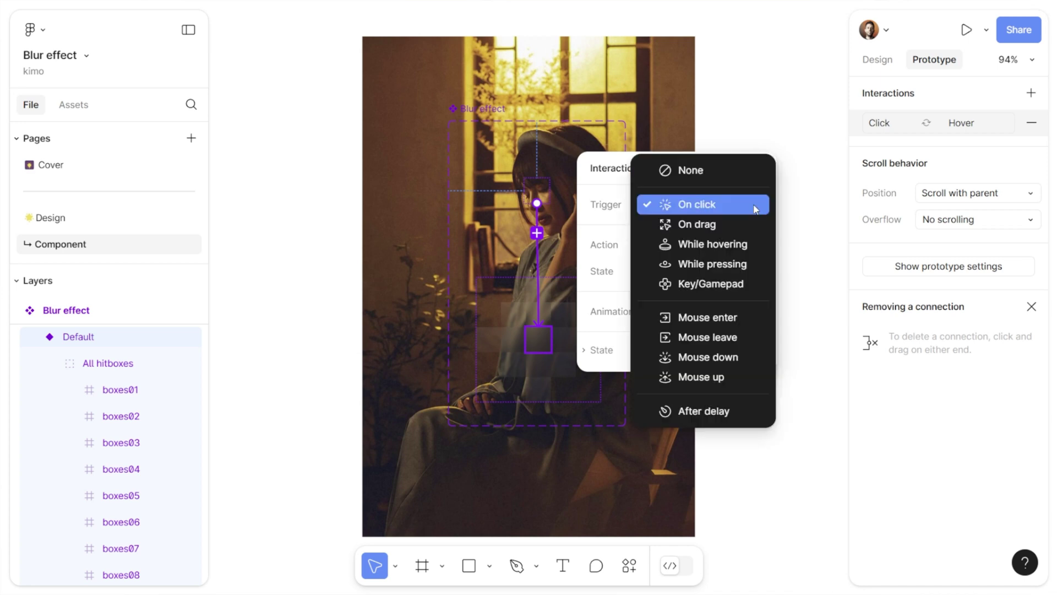
{"action": "left_click", "coordinate": [694, 254]}
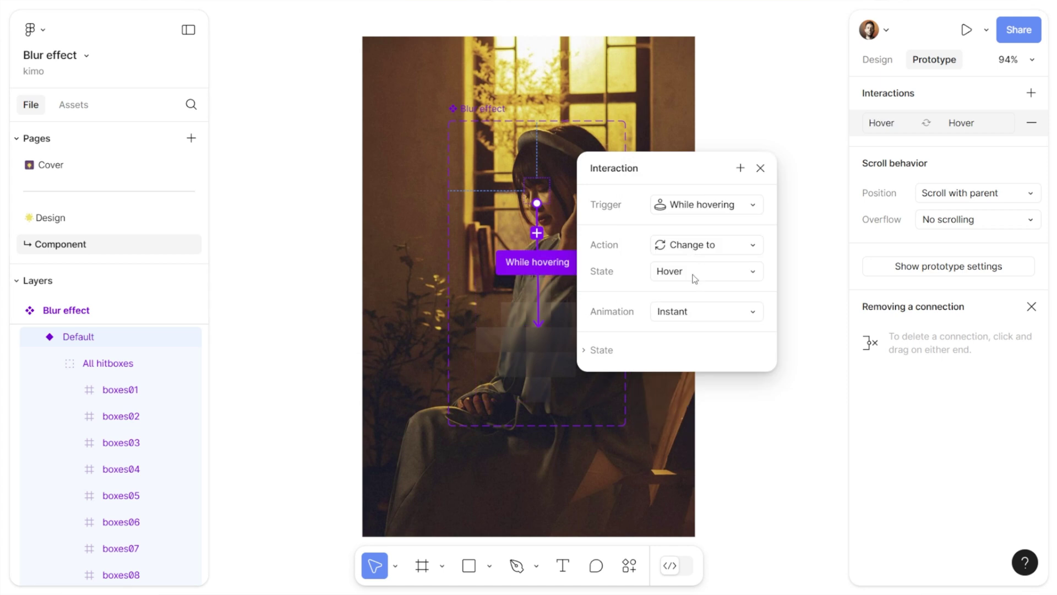
{"action": "left_click", "coordinate": [703, 312]}
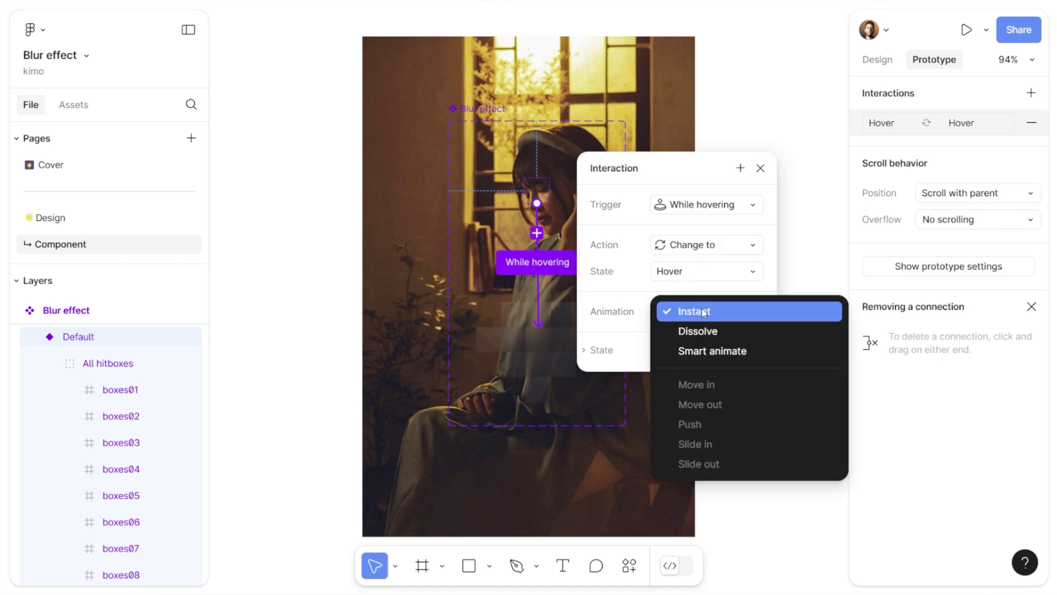
{"action": "left_click", "coordinate": [720, 351]}
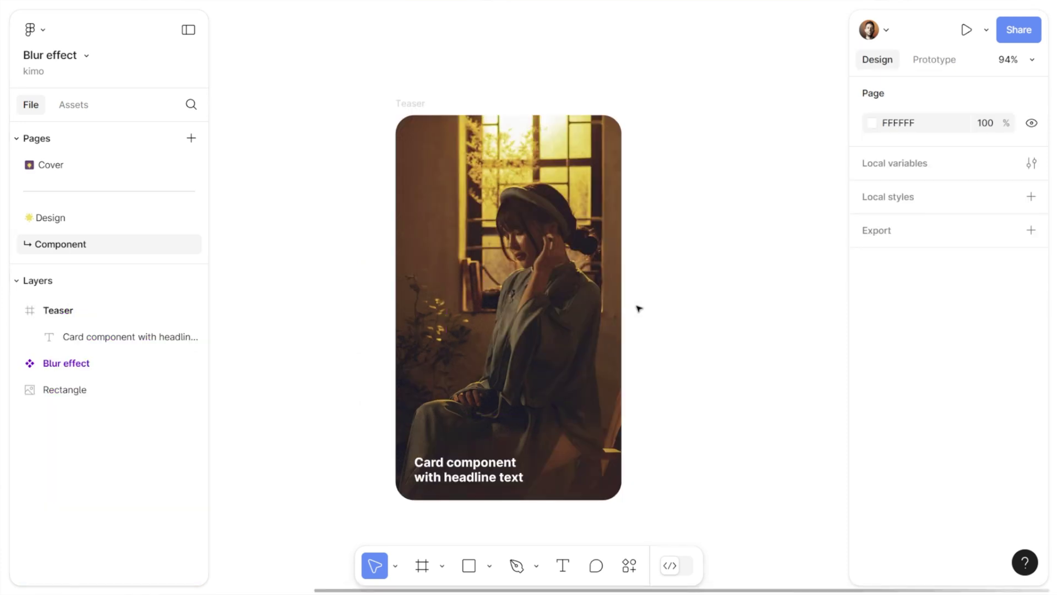
Paste a second Teaser frame and drop a Blur effect instance from local assets into it
{"action": "key", "text": "ctrl+v"}
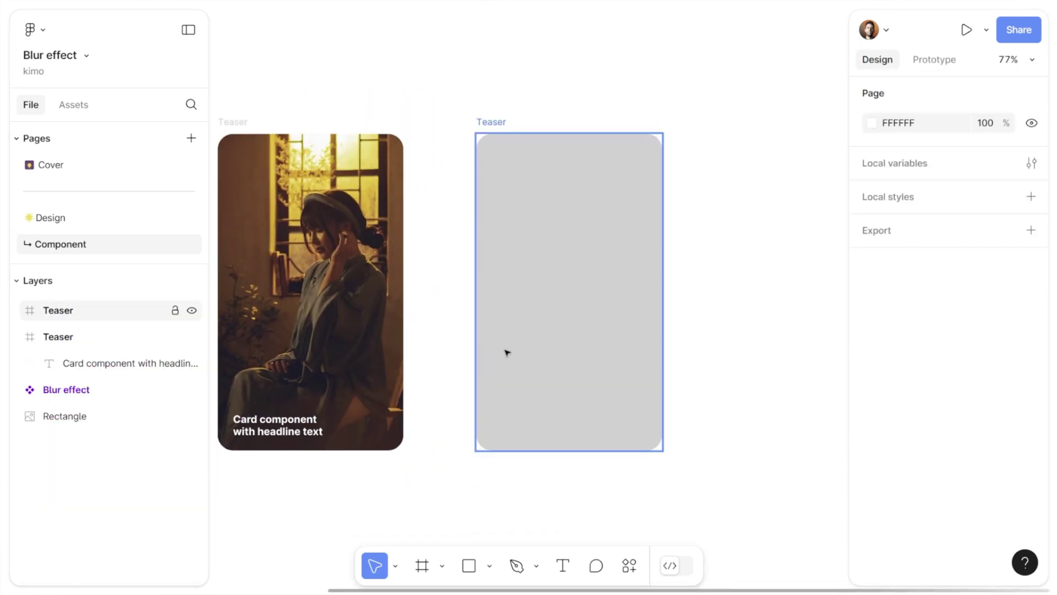
{"action": "left_click", "coordinate": [73, 110]}
{"action": "left_click", "coordinate": [64, 248]}
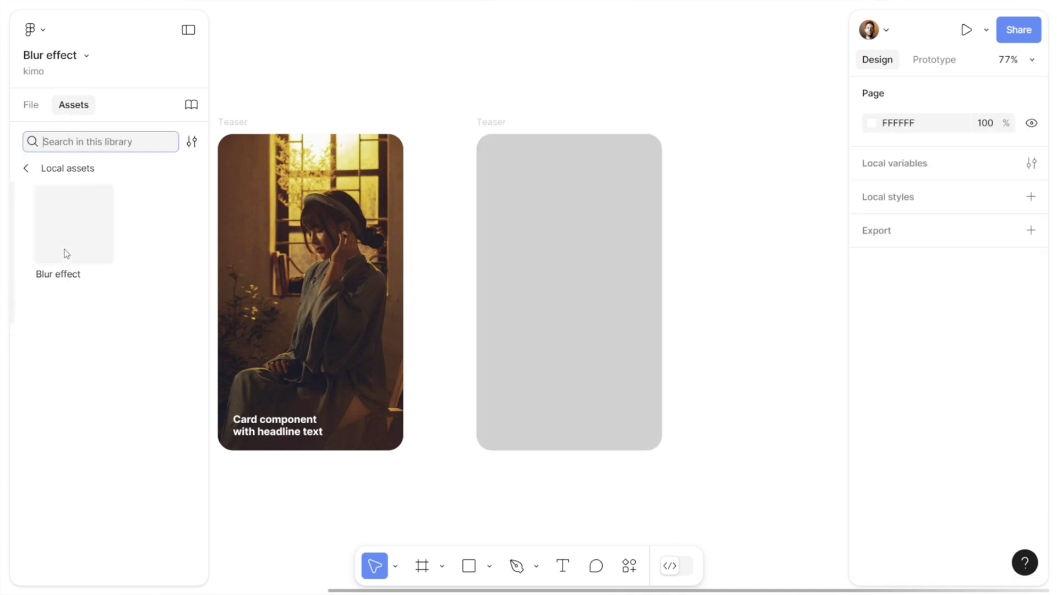
{"action": "left_click_drag", "start_coordinate": [61, 252], "coordinate": [484, 147]}
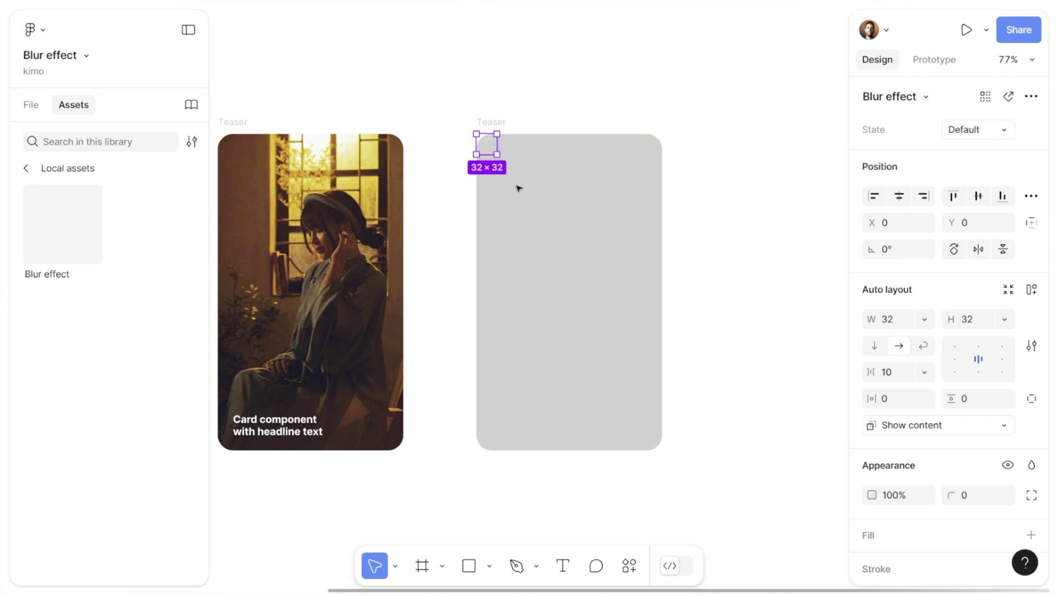
Give the grey frame auto layout, a 290 px width and wrapping
{"action": "left_click", "coordinate": [499, 122]}
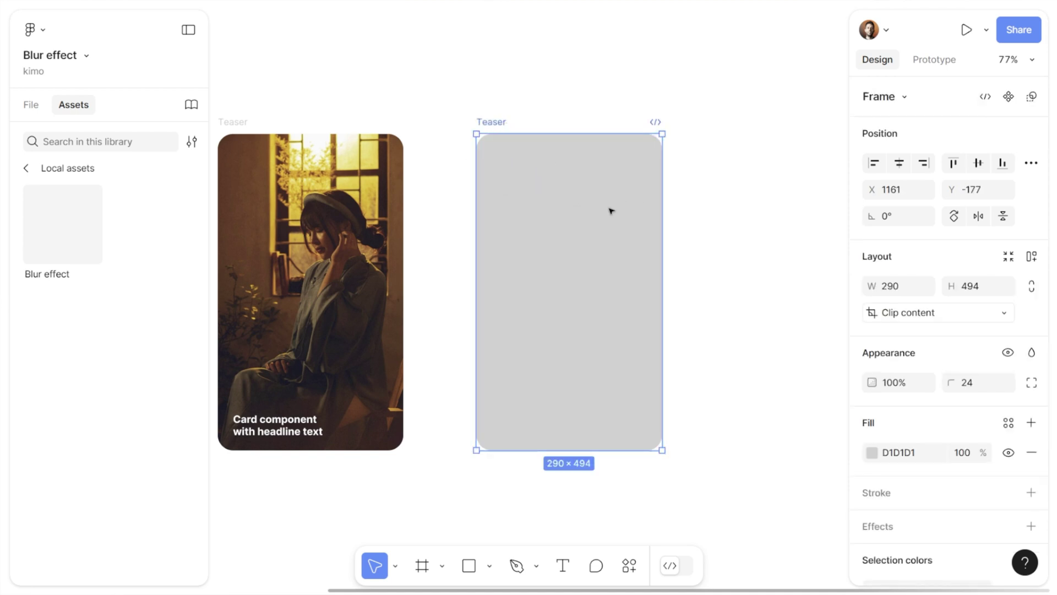
{"action": "left_click", "coordinate": [1031, 256]}
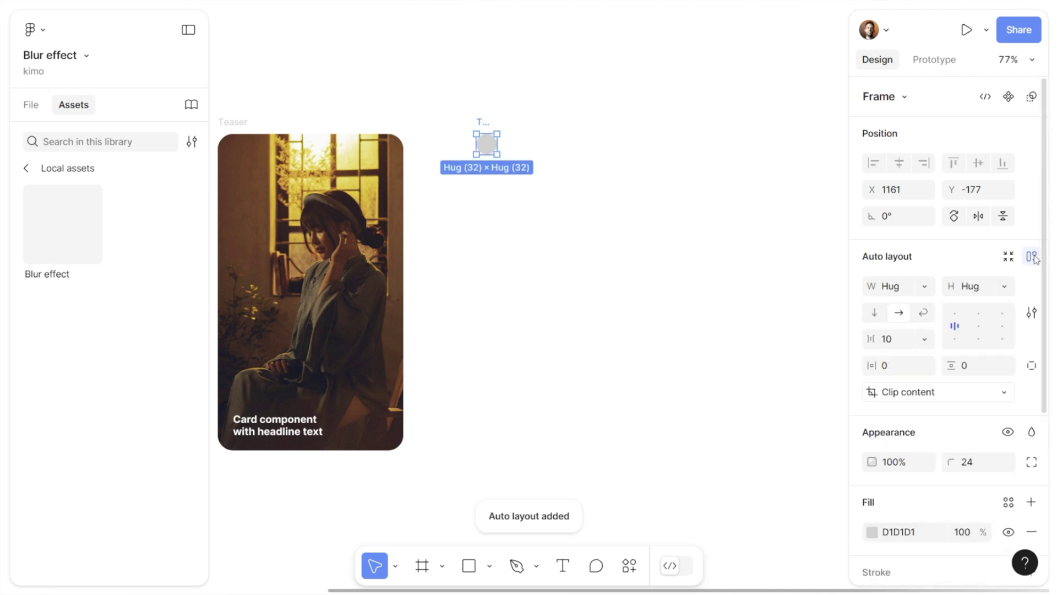
{"action": "left_click_drag", "start_coordinate": [507, 145], "coordinate": [665, 154]}
{"action": "left_click", "coordinate": [888, 287]}
{"action": "type", "text": "290"}
{"action": "key", "text": "Return"}
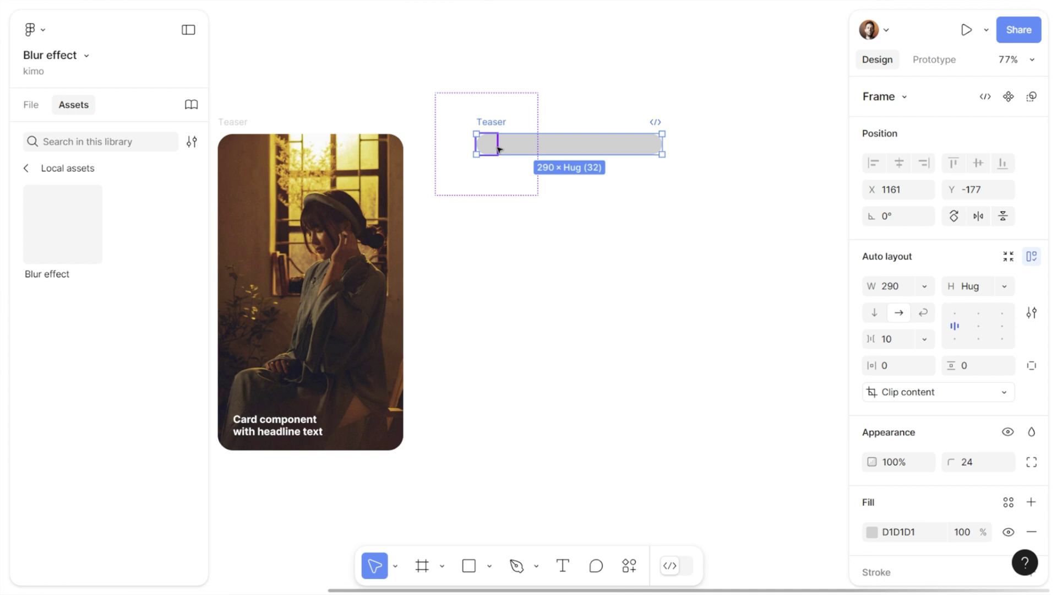
{"action": "left_click", "coordinate": [924, 312]}
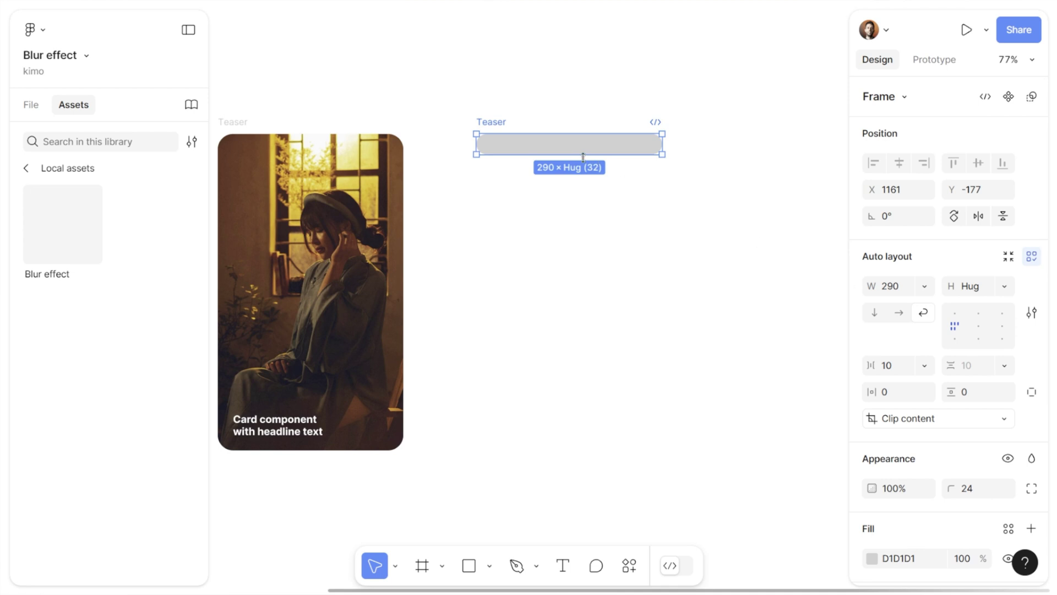
Fill the frame with pasted Blur effect copies and set the gap between tiles to 0
{"action": "left_click", "coordinate": [490, 144]}
{"action": "key", "text": "alt+h"}
{"action": "key", "text": "ctrl+v"}
{"action": "key", "text": "ctrl+v"}
{"action": "key", "text": "ctrl+v"}
{"action": "key", "text": "ctrl+v"}
{"action": "key", "text": "ctrl+v"}
{"action": "key", "text": "ctrl+v"}
{"action": "key", "text": "ctrl+v"}
{"action": "key", "text": "ctrl+v"}
{"action": "key", "text": "ctrl+v"}
{"action": "key", "text": "ctrl+v"}
{"action": "key", "text": "ctrl+v"}
{"action": "key", "text": "ctrl+v"}
{"action": "key", "text": "ctrl+v"}
{"action": "key", "text": "ctrl+v"}
{"action": "key", "text": "ctrl+v"}
{"action": "key", "text": "ctrl+v"}
{"action": "key", "text": "ctrl+v"}
{"action": "key", "text": "ctrl+v"}
{"action": "key", "text": "ctrl+v"}
{"action": "key", "text": "ctrl+v"}
{"action": "key", "text": "ctrl+v"}
{"action": "key", "text": "ctrl+v"}
{"action": "key", "text": "ctrl+v"}
{"action": "key", "text": "ctrl+v"}
{"action": "key", "text": "ctrl+v"}
{"action": "key", "text": "ctrl+v"}
{"action": "key", "text": "ctrl+v"}
{"action": "key", "text": "ctrl+v"}
{"action": "key", "text": "ctrl+v"}
{"action": "key", "text": "ctrl+v"}
{"action": "key", "text": "ctrl+v"}
{"action": "key", "text": "ctrl+v"}
{"action": "key", "text": "ctrl+v"}
{"action": "key", "text": "ctrl+v"}
{"action": "key", "text": "ctrl+v"}
{"action": "key", "text": "ctrl+v"}
{"action": "key", "text": "ctrl+v"}
{"action": "key", "text": "ctrl+v"}
{"action": "key", "text": "ctrl+v"}
{"action": "key", "text": "ctrl+v"}
{"action": "key", "text": "ctrl+v"}
{"action": "key", "text": "ctrl+v"}
{"action": "key", "text": "ctrl+v"}
{"action": "key", "text": "ctrl+v"}
{"action": "key", "text": "ctrl+v"}
{"action": "key", "text": "ctrl+v"}
{"action": "key", "text": "ctrl+v"}
{"action": "key", "text": "ctrl+v"}
{"action": "key", "text": "ctrl+v"}
{"action": "key", "text": "ctrl+v"}
{"action": "key", "text": "ctrl+v"}
{"action": "key", "text": "ctrl+v"}
{"action": "key", "text": "ctrl+v"}
{"action": "key", "text": "ctrl+v"}
{"action": "key", "text": "ctrl+v"}
{"action": "key", "text": "ctrl+v"}
{"action": "key", "text": "ctrl+v"}
{"action": "key", "text": "ctrl+v"}
{"action": "key", "text": "ctrl+v"}
{"action": "key", "text": "ctrl+v"}
{"action": "key", "text": "Escape"}
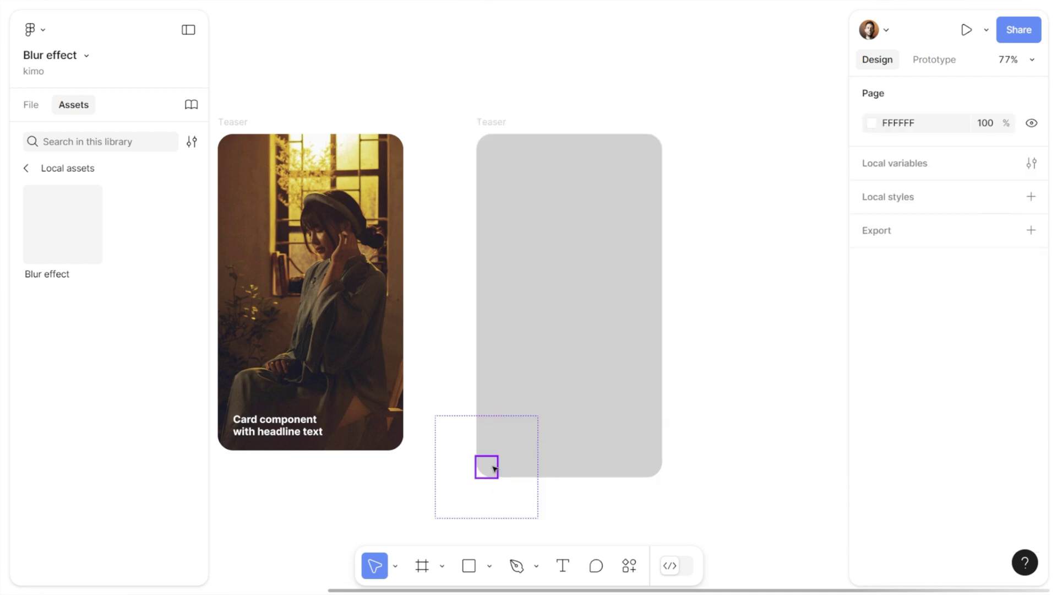
{"action": "left_click", "coordinate": [616, 330]}
{"action": "left_click", "coordinate": [897, 365]}
{"action": "type", "text": "0"}
{"action": "key", "text": "Return"}
Move one Blur effect tile to the last grid position and remove the frame's grey fill
{"action": "left_click", "coordinate": [507, 330]}
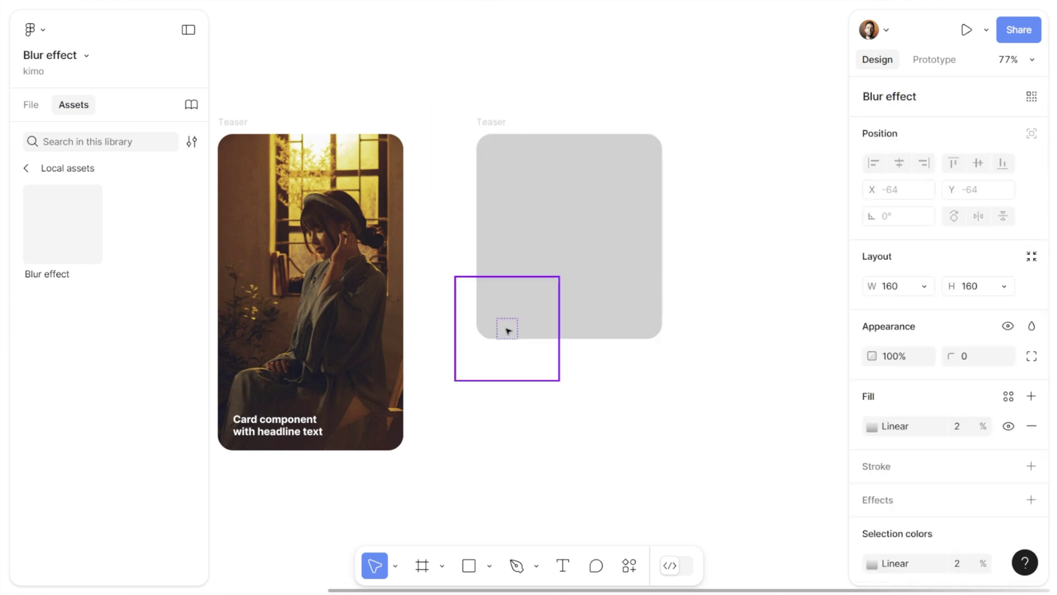
{"action": "key", "text": "Escape"}
{"action": "key", "text": "Right"}
{"action": "key", "text": "Right"}
{"action": "key", "text": "Right"}
{"action": "key", "text": "Right"}
{"action": "key", "text": "Right"}
{"action": "key", "text": "Right"}
{"action": "key", "text": "Right"}
{"action": "key", "text": "Right"}
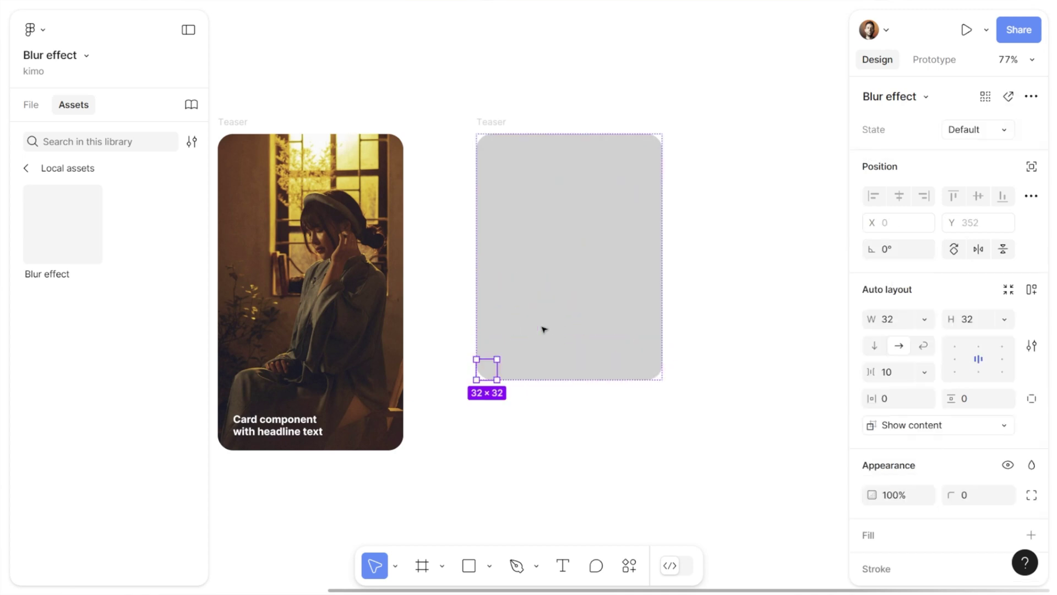
{"action": "key", "text": "Right"}
{"action": "key", "text": "Right"}
{"action": "key", "text": "Right"}
{"action": "key", "text": "Right"}
{"action": "key", "text": "Right"}
{"action": "key", "text": "Right"}
{"action": "key", "text": "Right"}
{"action": "key", "text": "Right"}
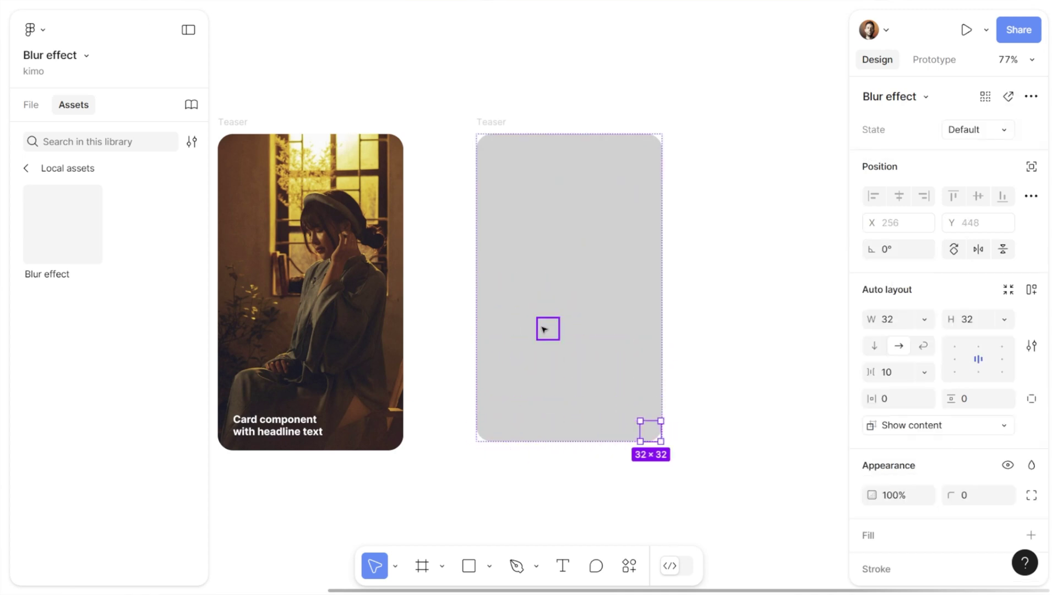
{"action": "key", "text": "Right"}
{"action": "key", "text": "Right"}
{"action": "key", "text": "Right"}
{"action": "key", "text": "Right"}
{"action": "key", "text": "Right"}
{"action": "key", "text": "Right"}
{"action": "key", "text": "Right"}
{"action": "key", "text": "Right"}
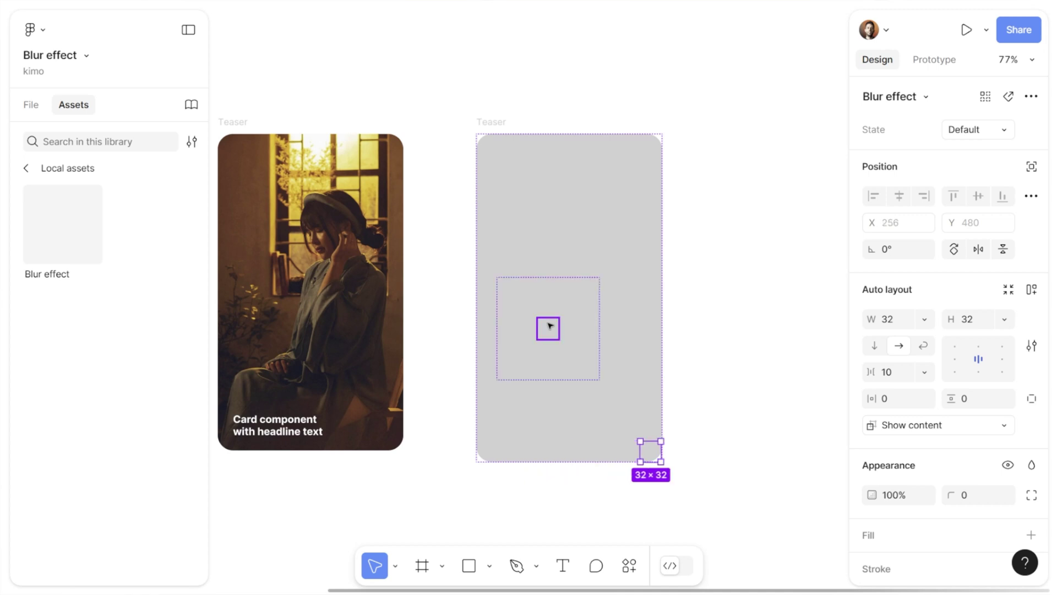
{"action": "left_click", "coordinate": [733, 296]}
{"action": "key", "text": "ctrl+z"}
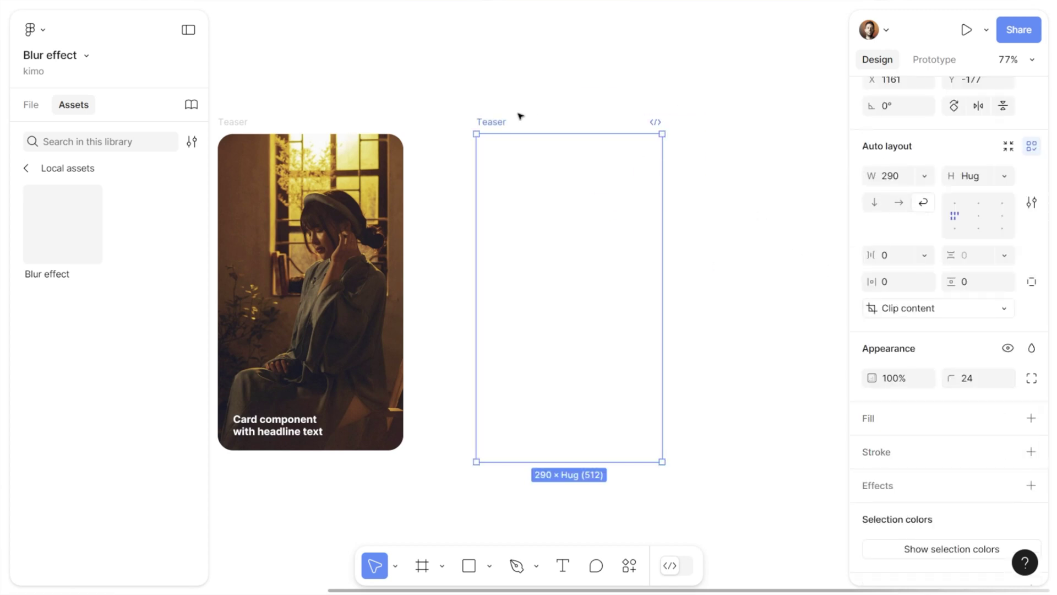
Rename the frame to 'overlay' and cut it for moving
{"action": "double_click", "coordinate": [491, 122]}
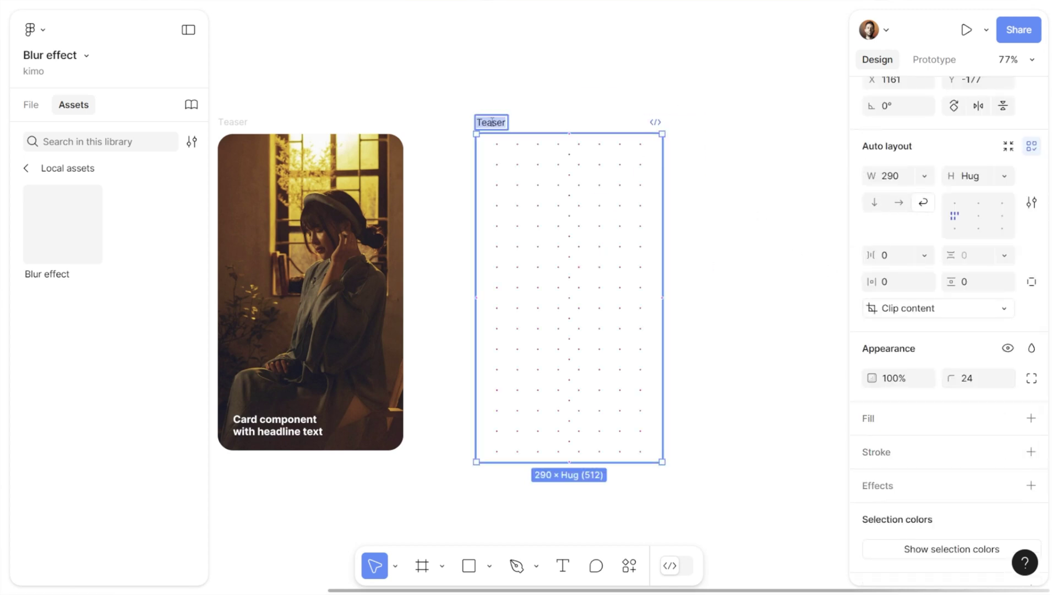
{"action": "type", "text": "overlay"}
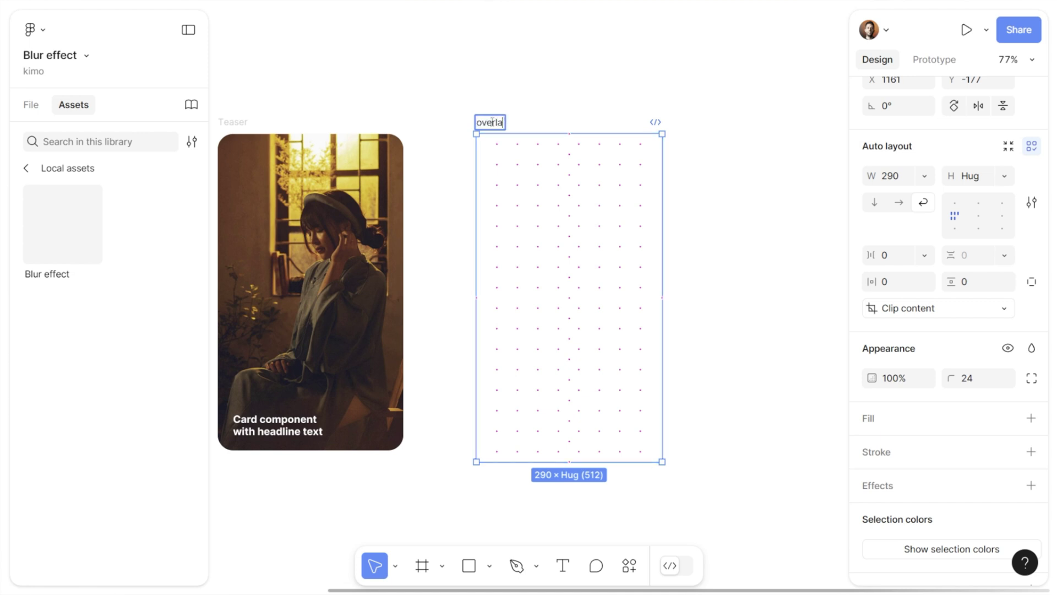
{"action": "left_click", "coordinate": [522, 110]}
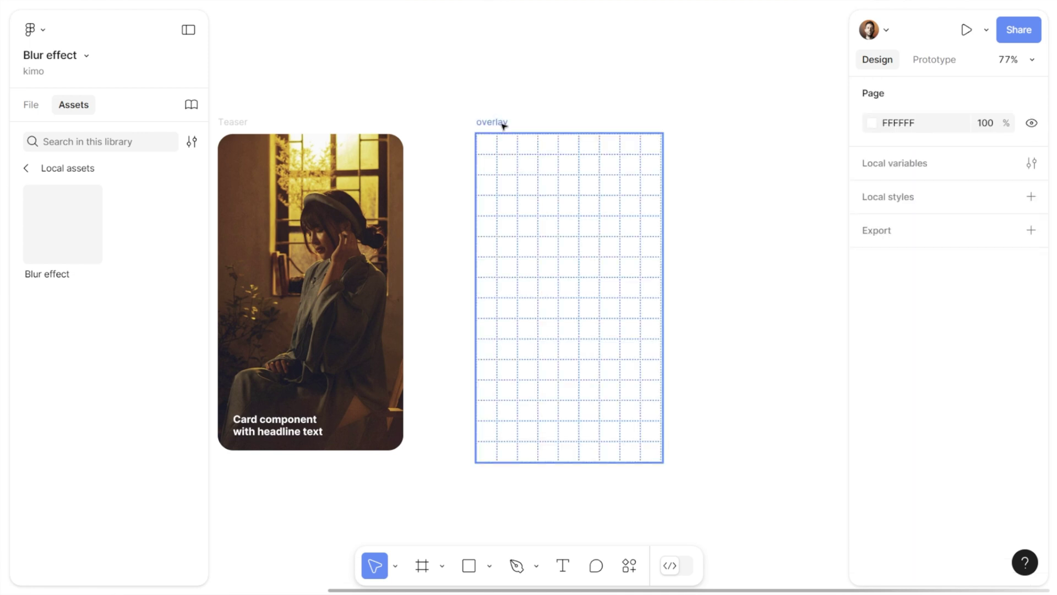
{"action": "left_click", "coordinate": [503, 122]}
{"action": "key", "text": "Escape"}
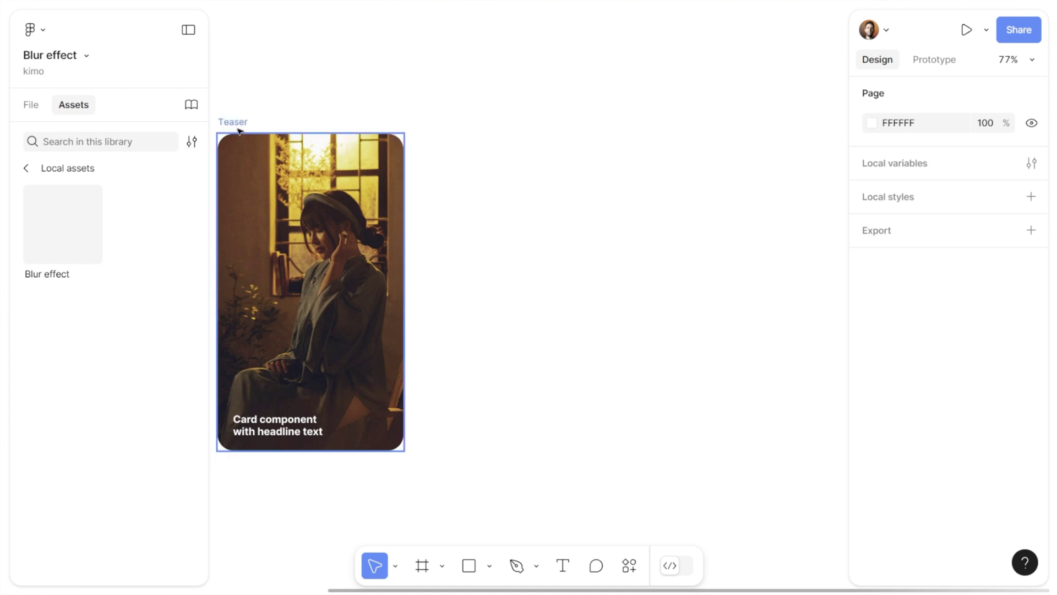
Paste the overlay grid into the Teaser card and check its nesting and constraints in Layers
{"action": "left_click_drag", "start_coordinate": [248, 110], "coordinate": [458, 115]}
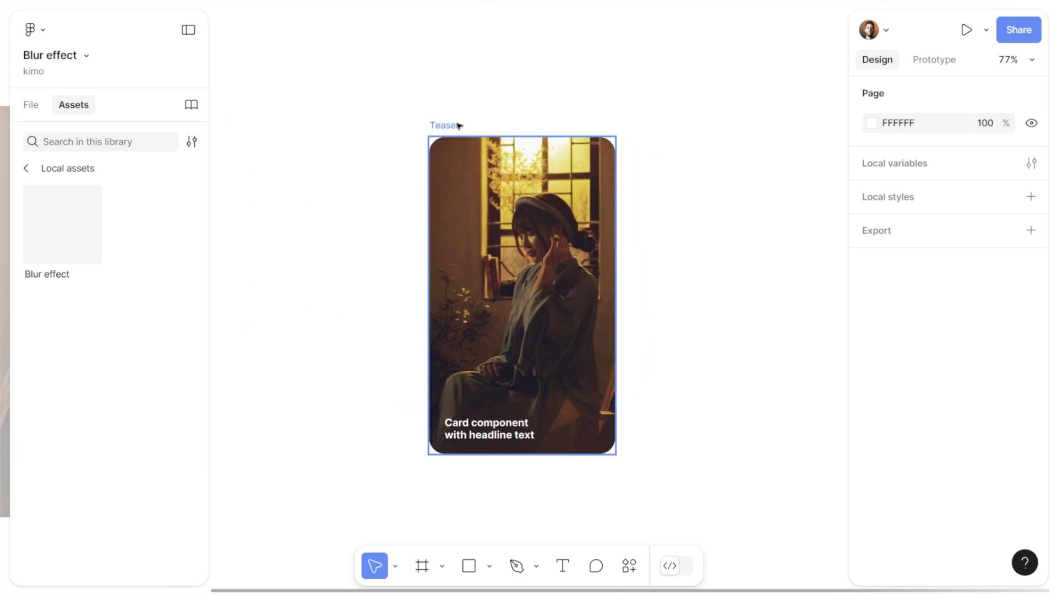
{"action": "left_click", "coordinate": [461, 131]}
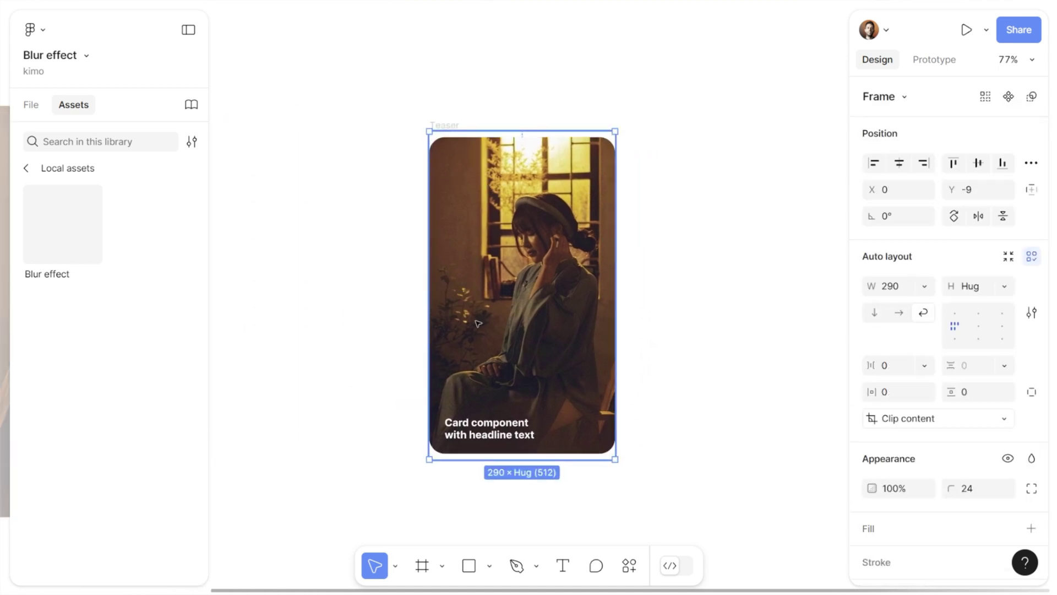
{"action": "key", "text": "alt+1"}
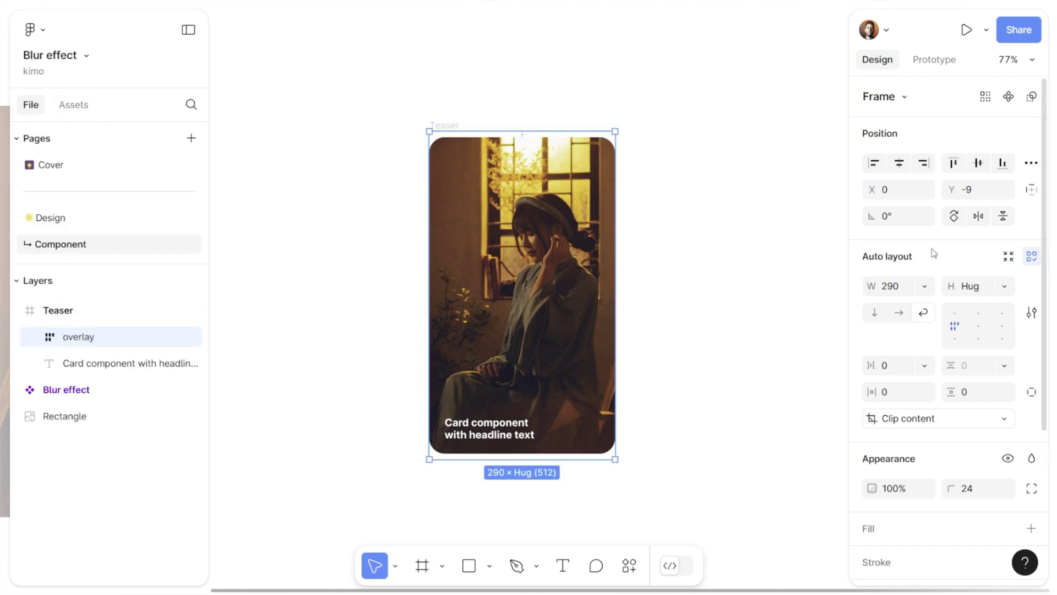
{"action": "left_click", "coordinate": [1027, 193]}
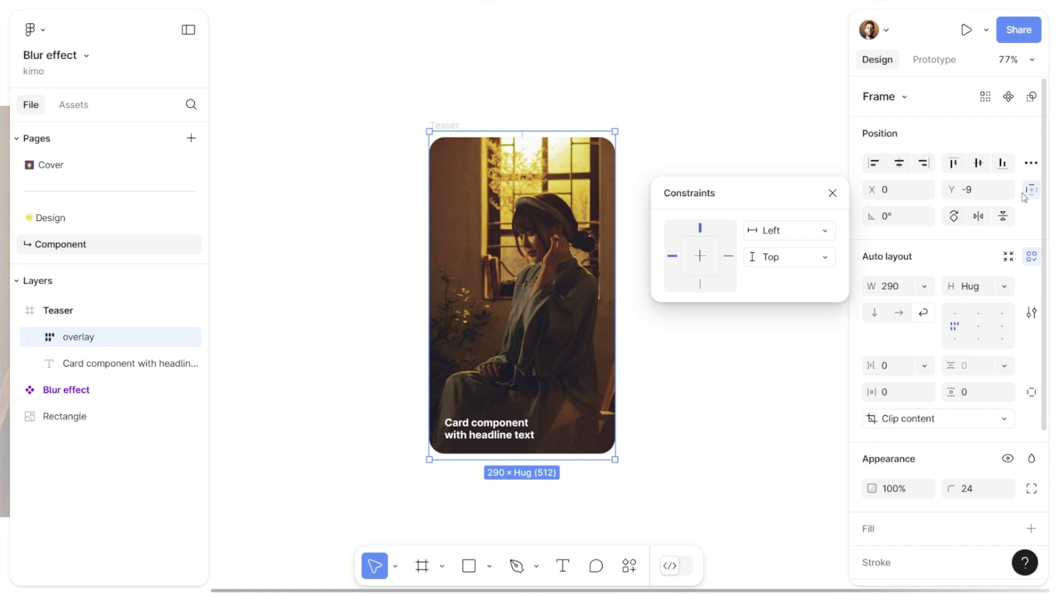
{"action": "left_click", "coordinate": [1026, 194]}
{"action": "left_click", "coordinate": [979, 163]}
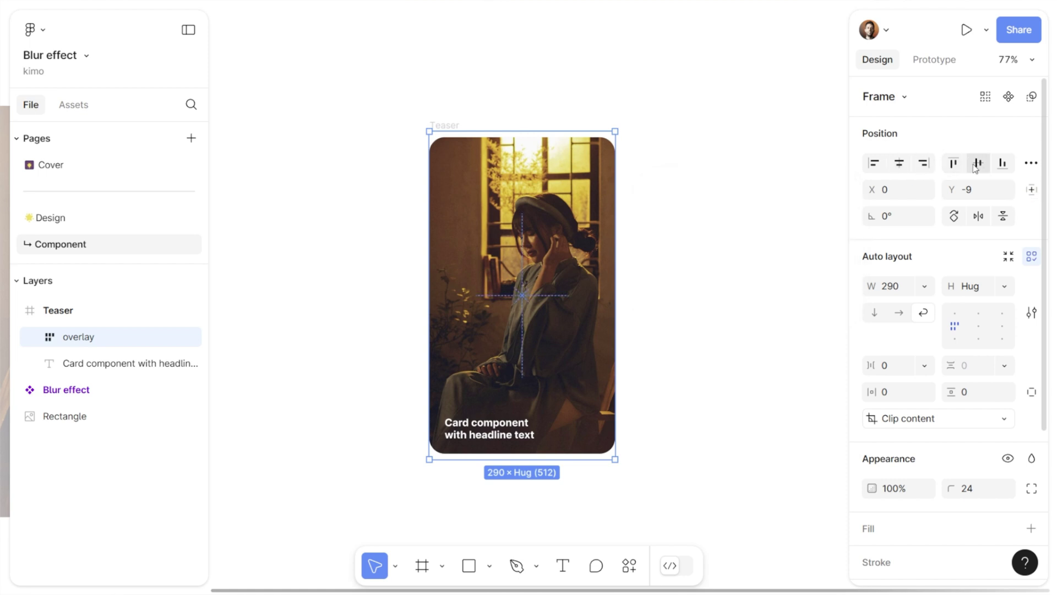
{"action": "left_click", "coordinate": [763, 237]}
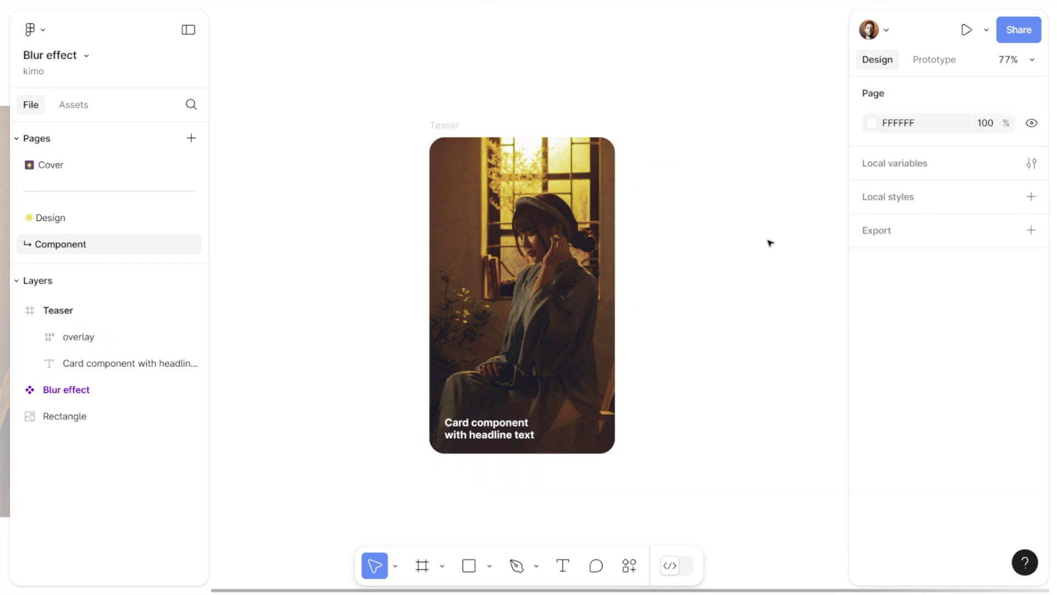
{"action": "left_click_drag", "start_coordinate": [771, 239], "coordinate": [695, 224]}
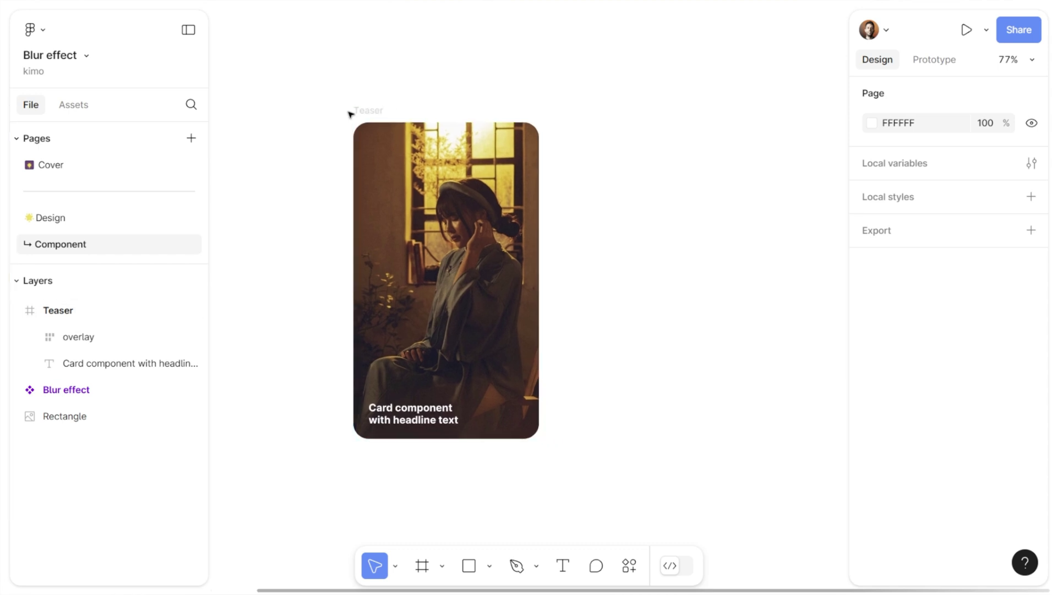